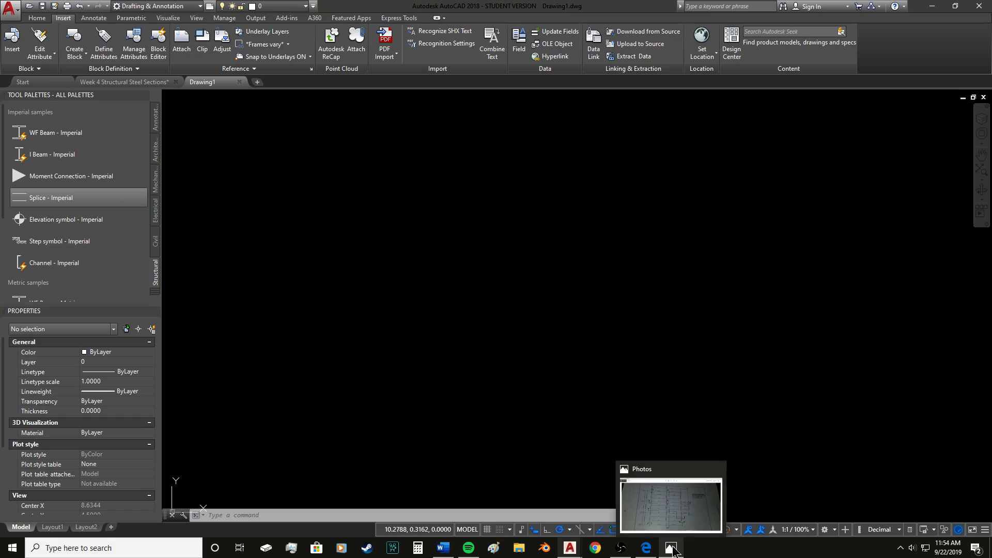
# - Review the structural framing plan photo and bring up Table 1-1, W-Shapes Dimensions, in the steel construction manual PDF
pyautogui.click(672, 549)
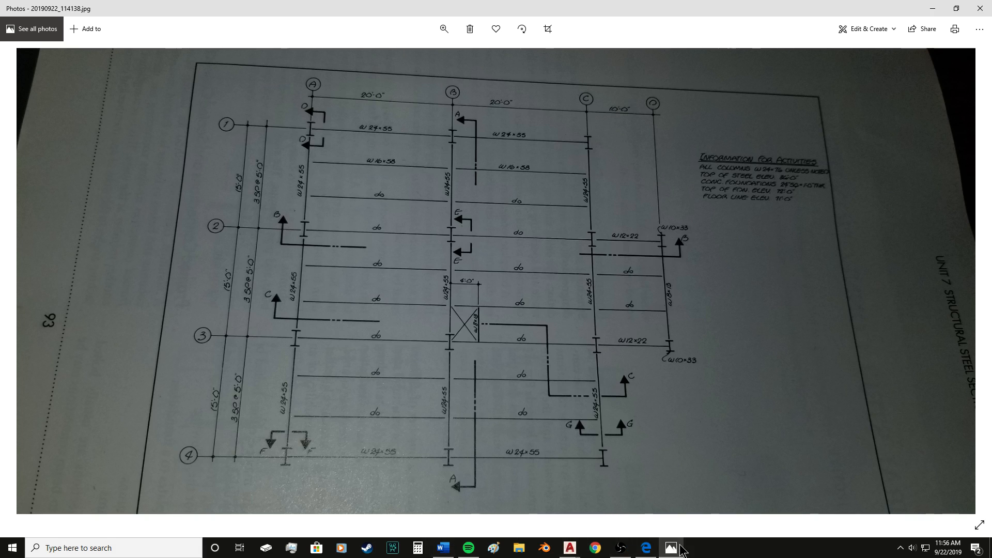
pyautogui.moveTo(655, 553)
pyautogui.click(643, 491)
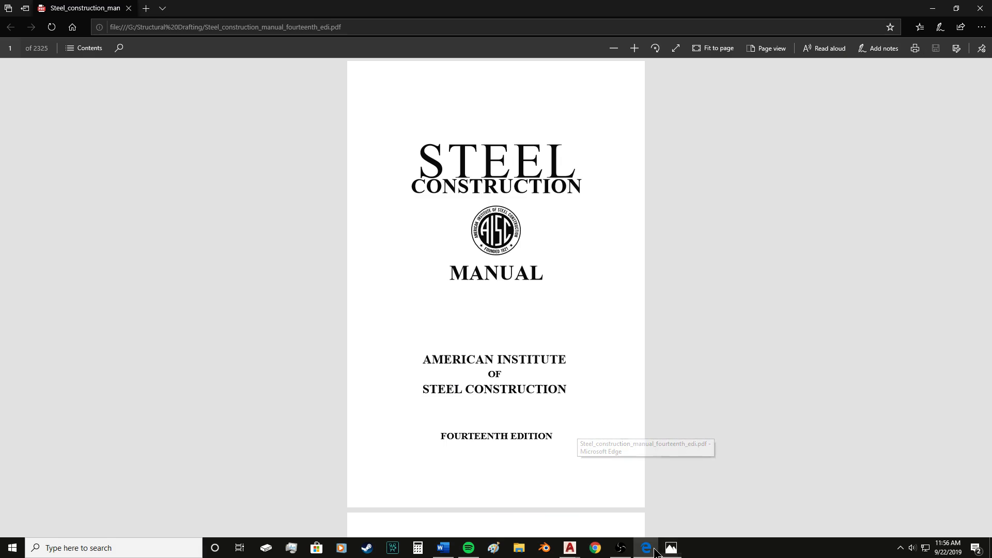
pyautogui.scroll(-15, 464, 328)
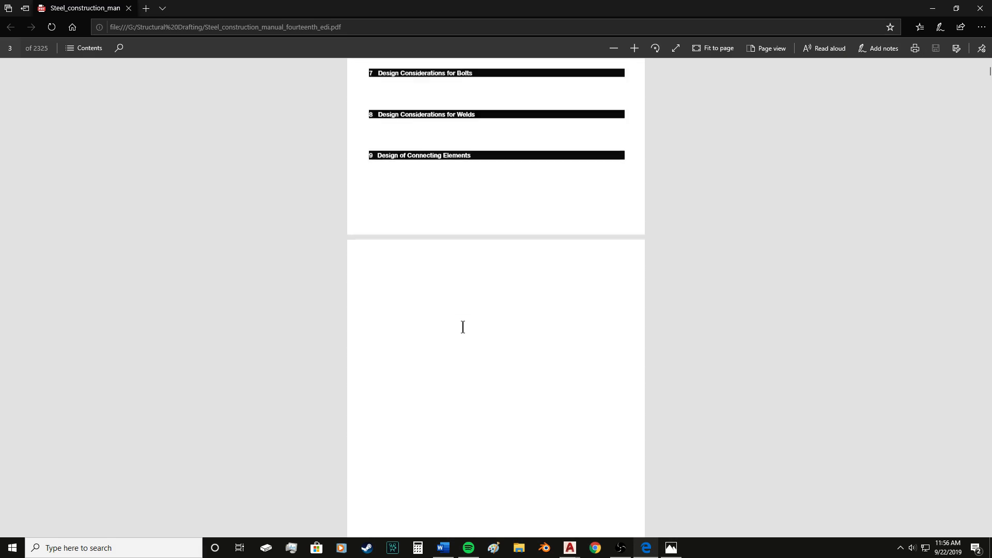
pyautogui.scroll(-20, 414, 367)
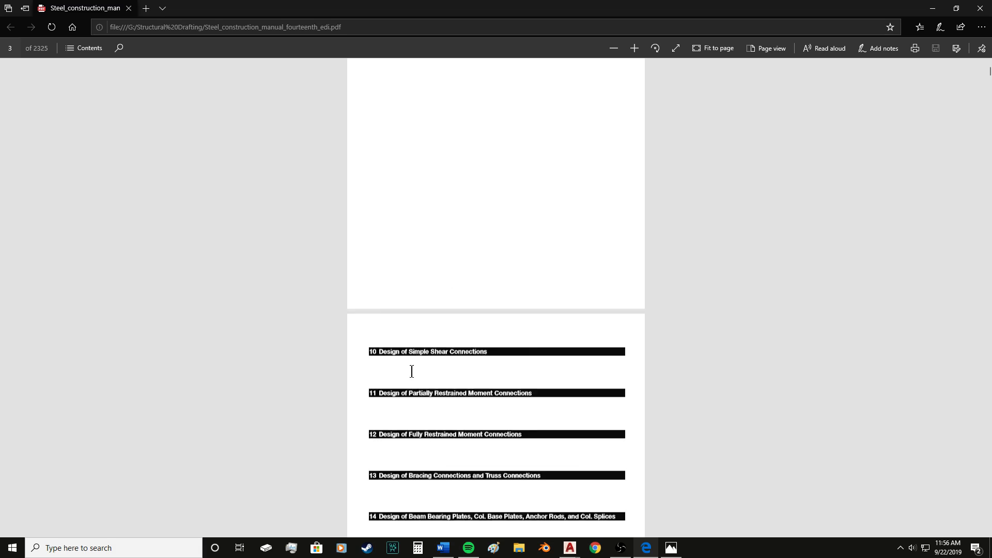
pyautogui.scroll(-5, 425, 353)
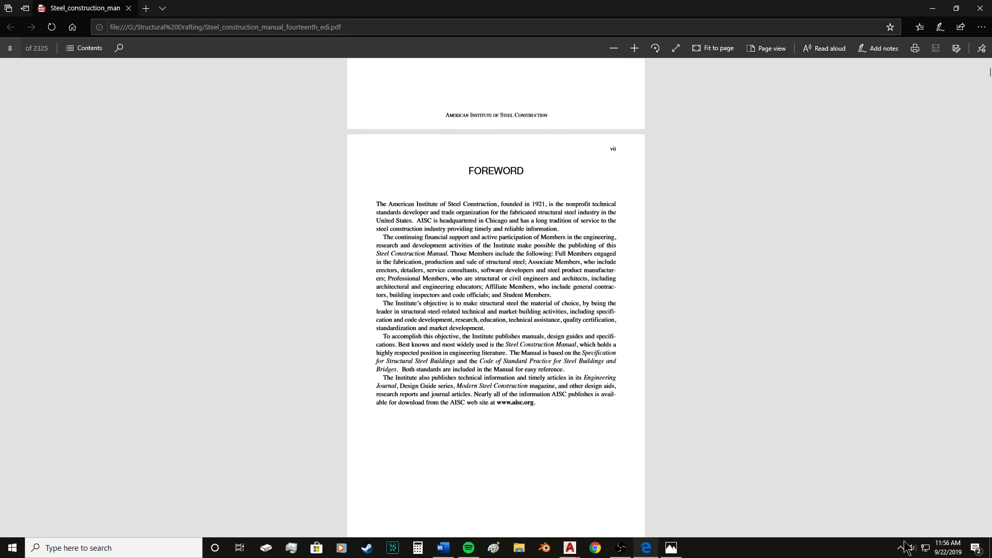
pyautogui.moveTo(989, 76); pyautogui.dragTo(988, 79)
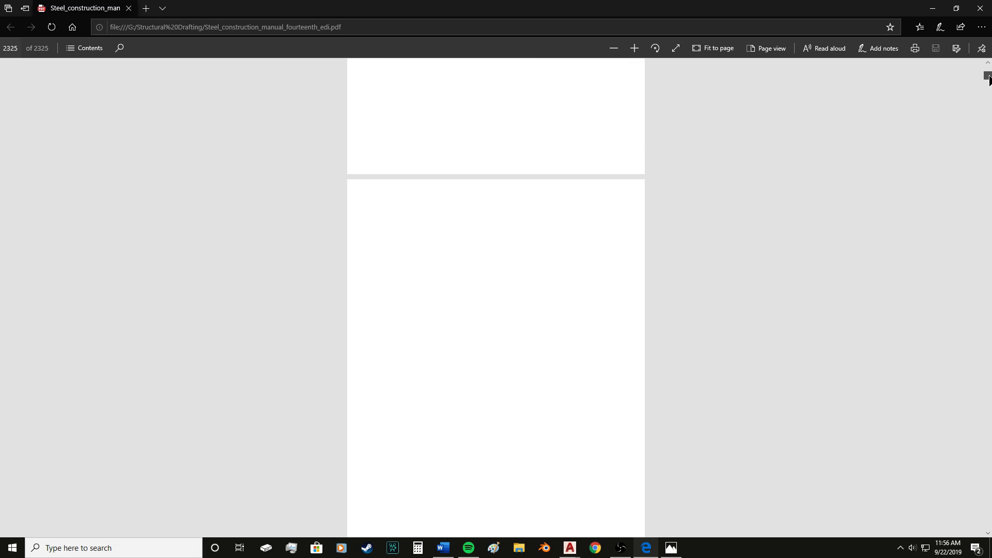
pyautogui.scroll(10, 519, 294)
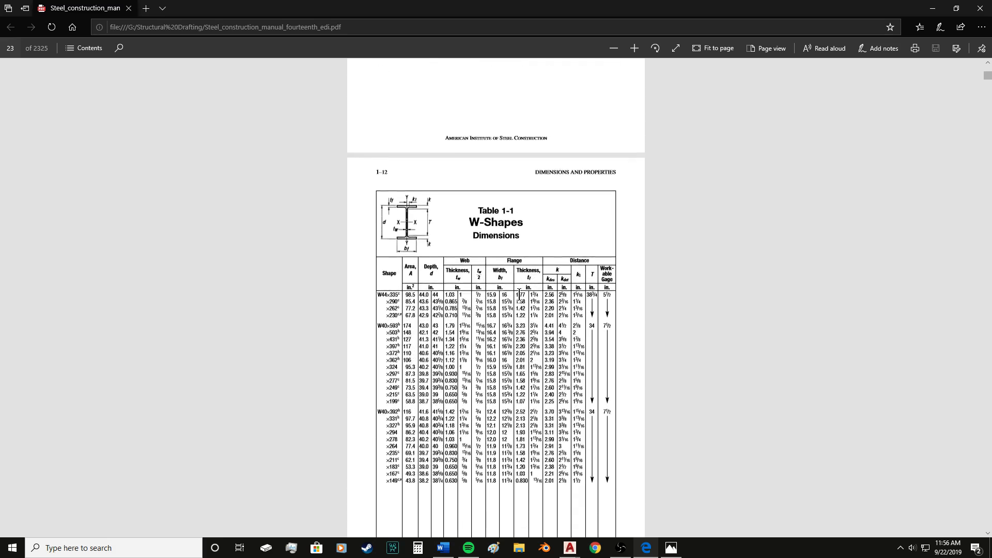
# - Examine the W-Shapes dimensions tables from W44 to W33, focusing on the first W36 group's shape, area, depth and thickness columns
pyautogui.scroll(-8, 518, 295)
pyautogui.scroll(-8, 512, 294)
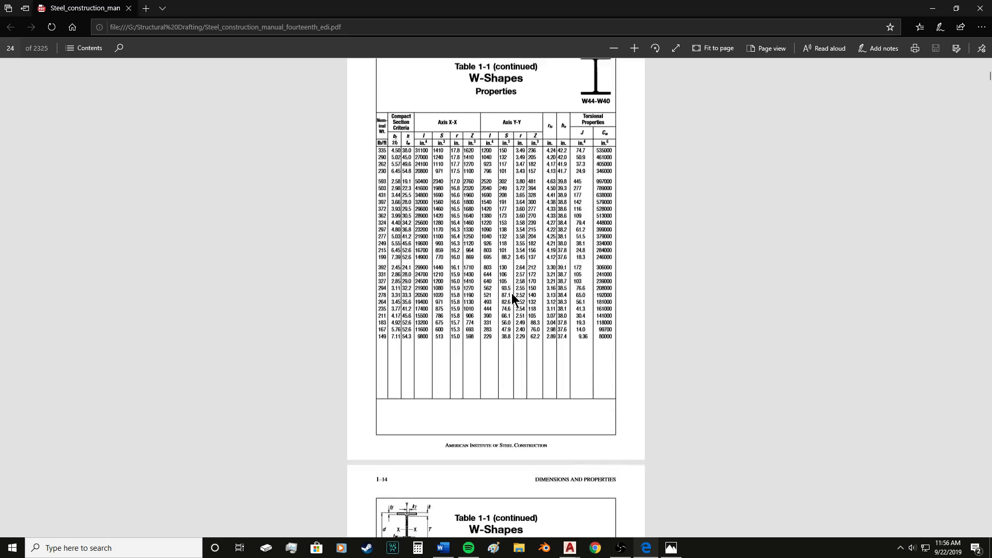
pyautogui.scroll(3, 498, 209)
pyautogui.scroll(-10, 488, 176)
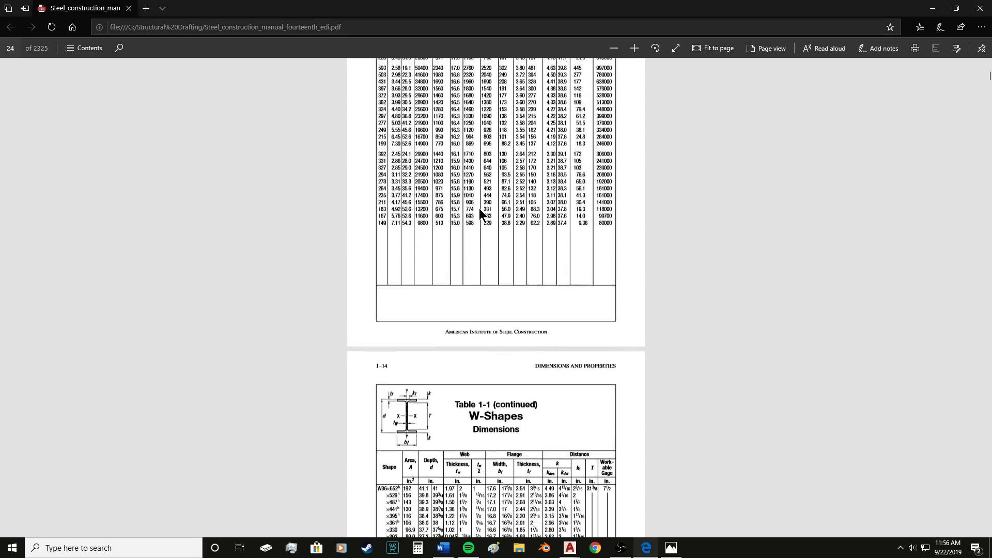
pyautogui.scroll(-2, 448, 271)
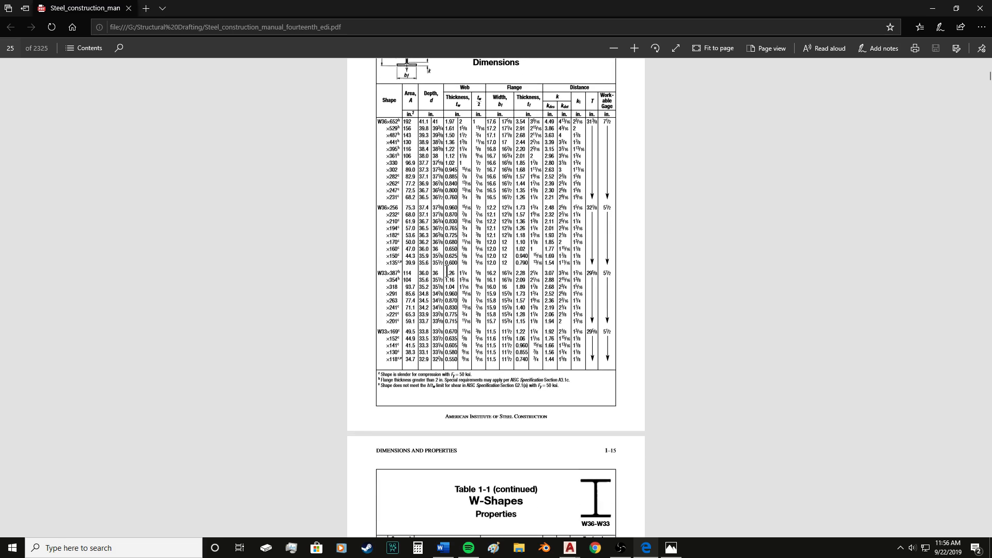
pyautogui.scroll(4, 447, 271)
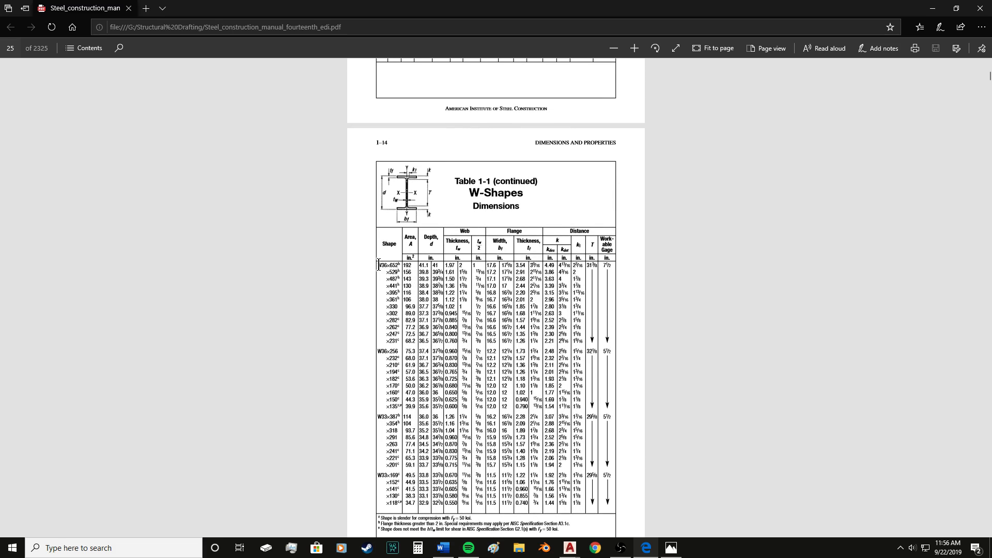
pyautogui.moveTo(377, 265); pyautogui.dragTo(433, 261)
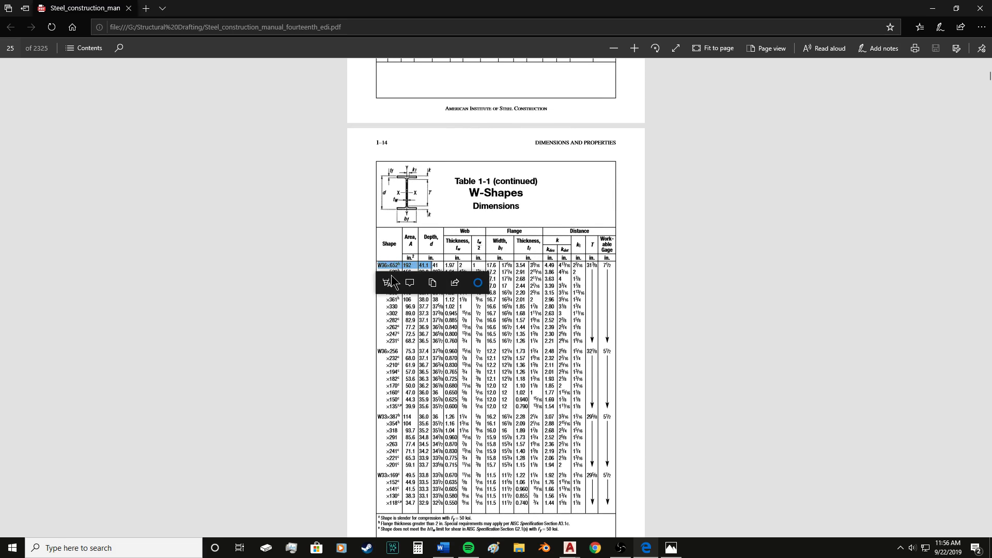
pyautogui.click(380, 279)
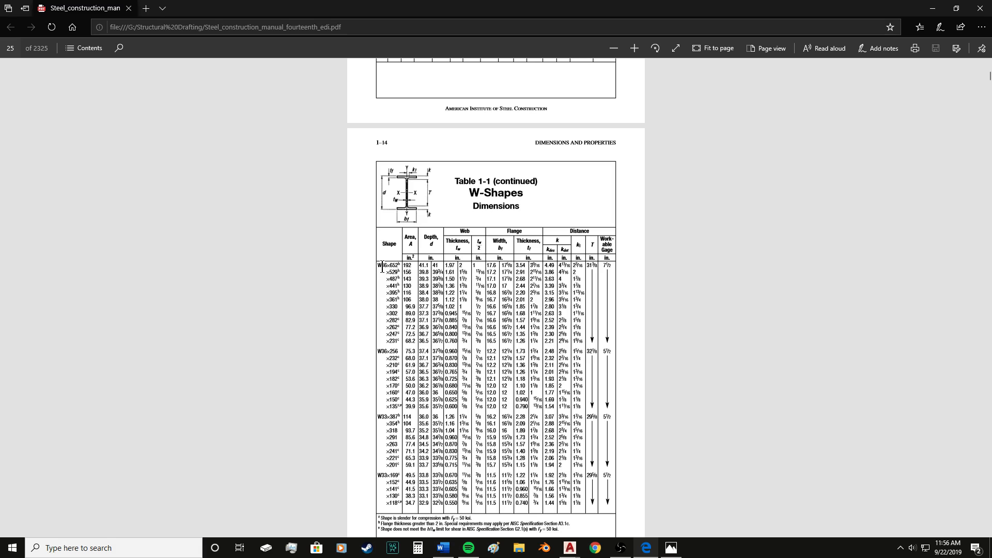
pyautogui.moveTo(382, 265); pyautogui.dragTo(491, 345)
pyautogui.click(377, 277)
pyautogui.click(384, 324)
pyautogui.scroll(-4, 490, 345)
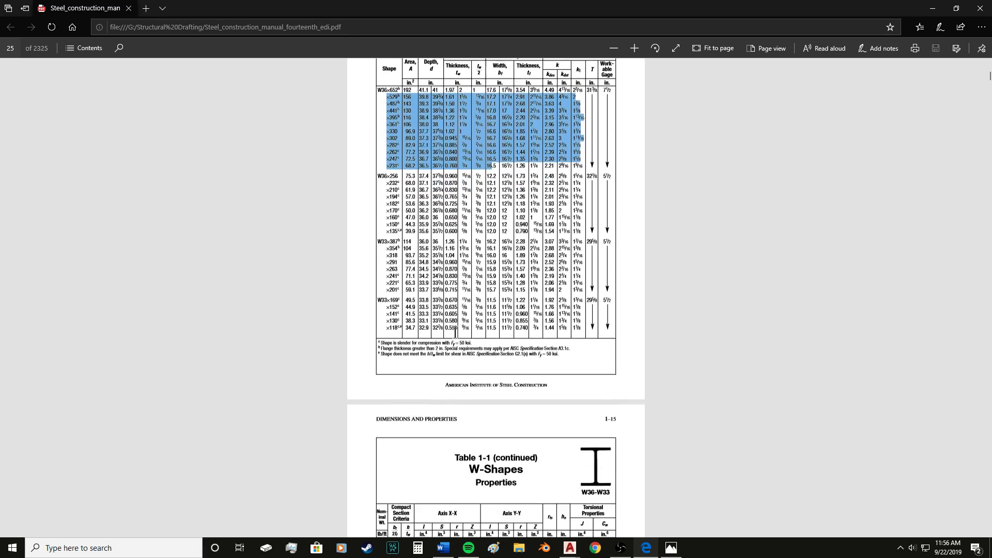
# - Examine the continued W-Shapes dimensions table for the W30 and W27 sections
pyautogui.click(384, 213)
pyautogui.moveTo(384, 207); pyautogui.dragTo(455, 253)
pyautogui.scroll(-8, 454, 248)
pyautogui.scroll(-11, 454, 248)
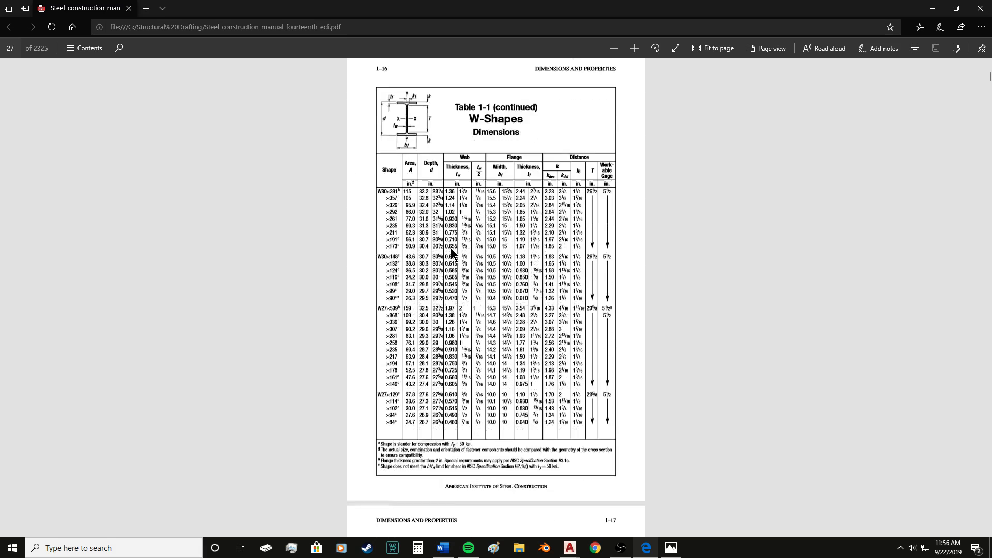
pyautogui.scroll(4, 444, 233)
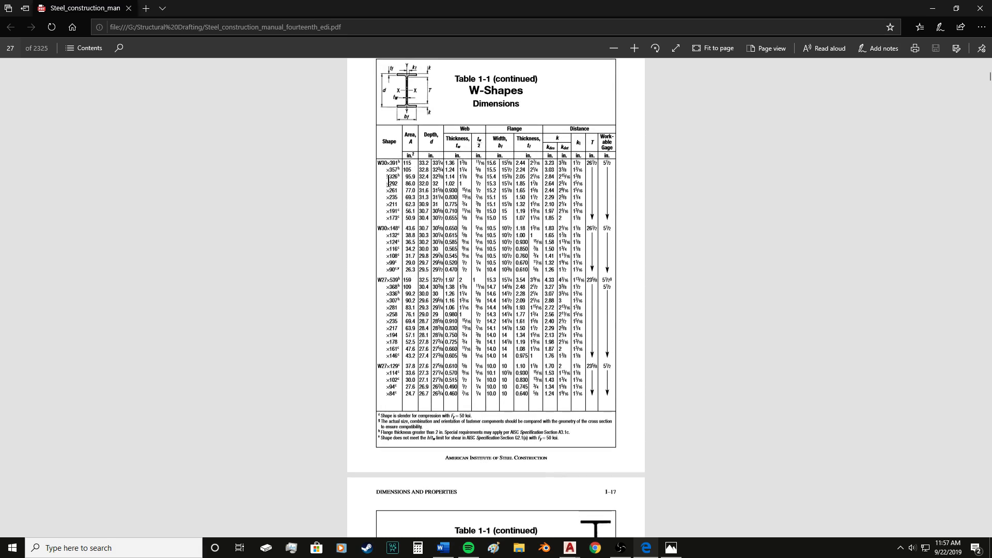
pyautogui.moveTo(384, 172); pyautogui.dragTo(496, 241)
pyautogui.click(513, 192)
pyautogui.scroll(2, 522, 195)
# - Review the W36 table again, return to the first W-Shapes dimensions page, and close the steel manual
pyautogui.scroll(15, 523, 195)
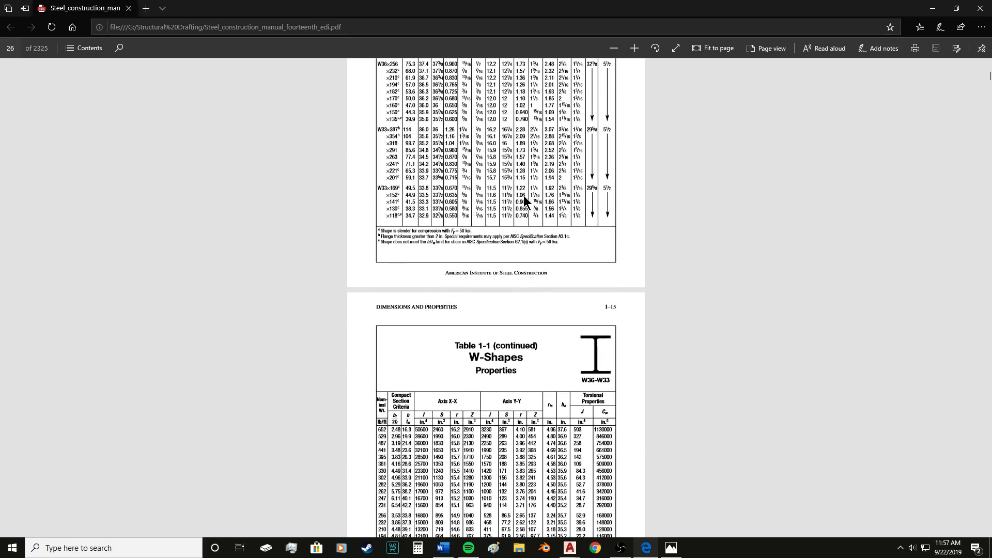
pyautogui.scroll(3, 523, 196)
pyautogui.scroll(-6, 522, 195)
pyautogui.scroll(2, 523, 195)
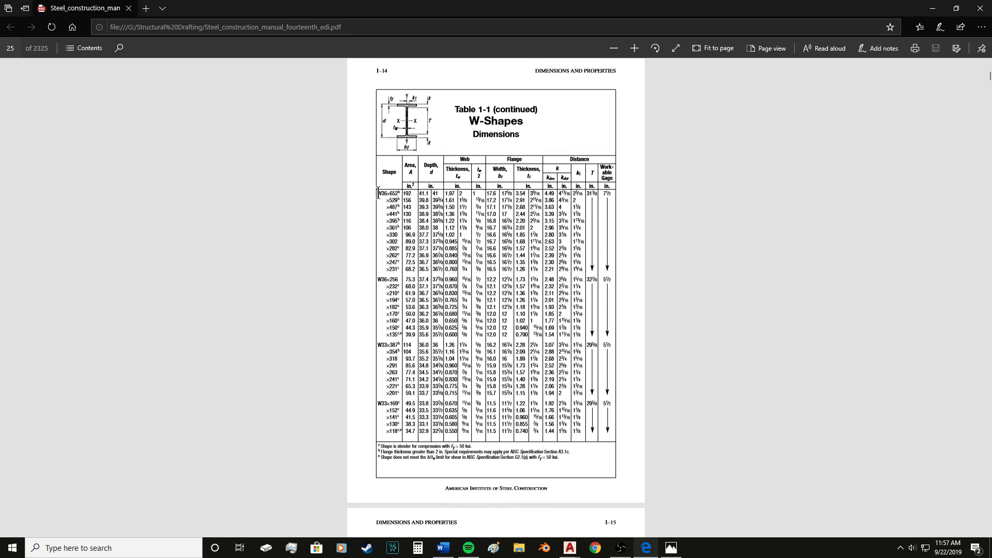
pyautogui.scroll(15, 445, 231)
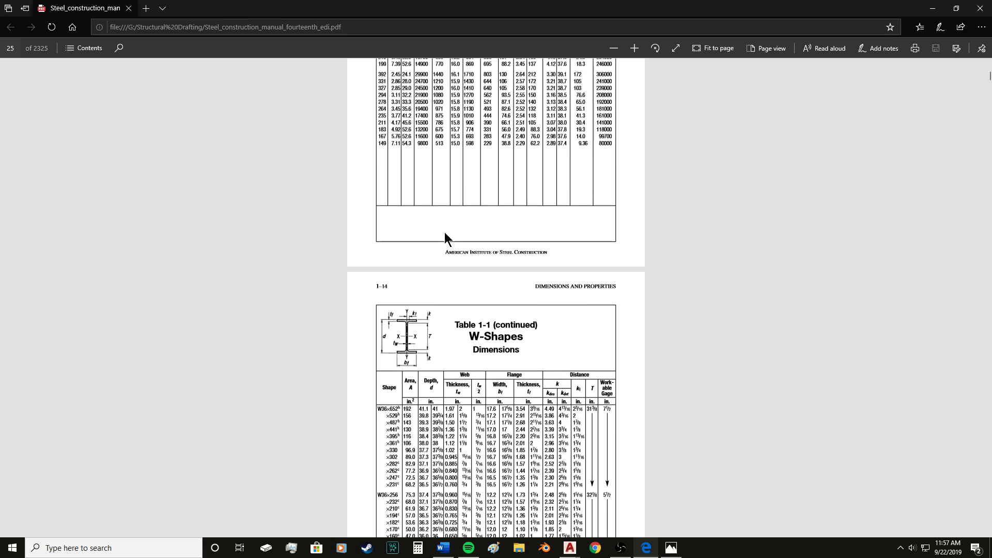
pyautogui.scroll(2, 444, 232)
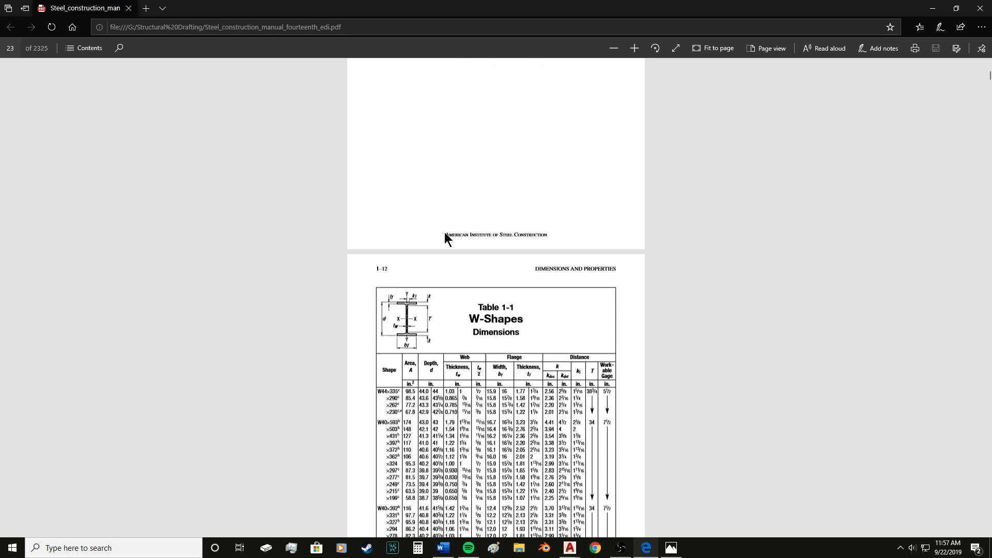
pyautogui.scroll(-5, 444, 231)
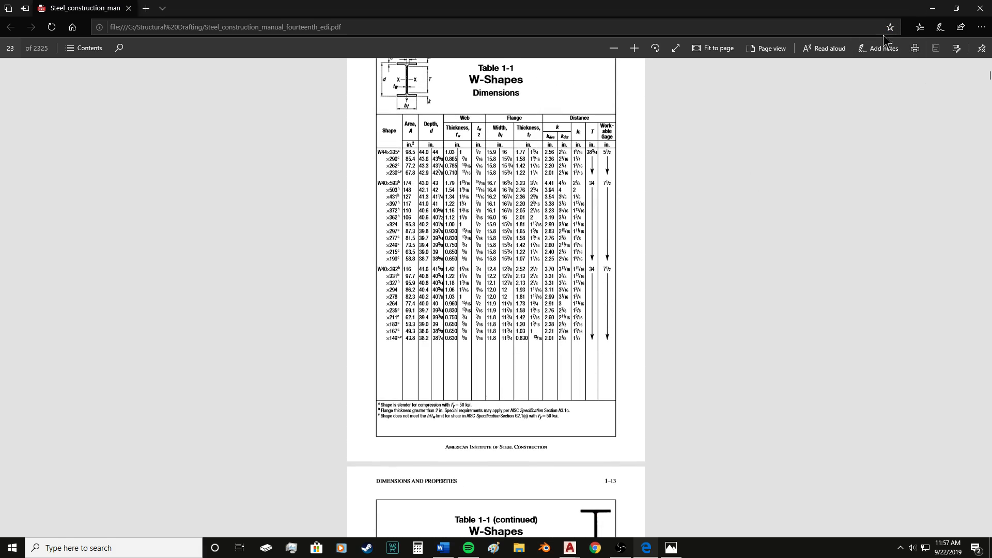
pyautogui.click(979, 9)
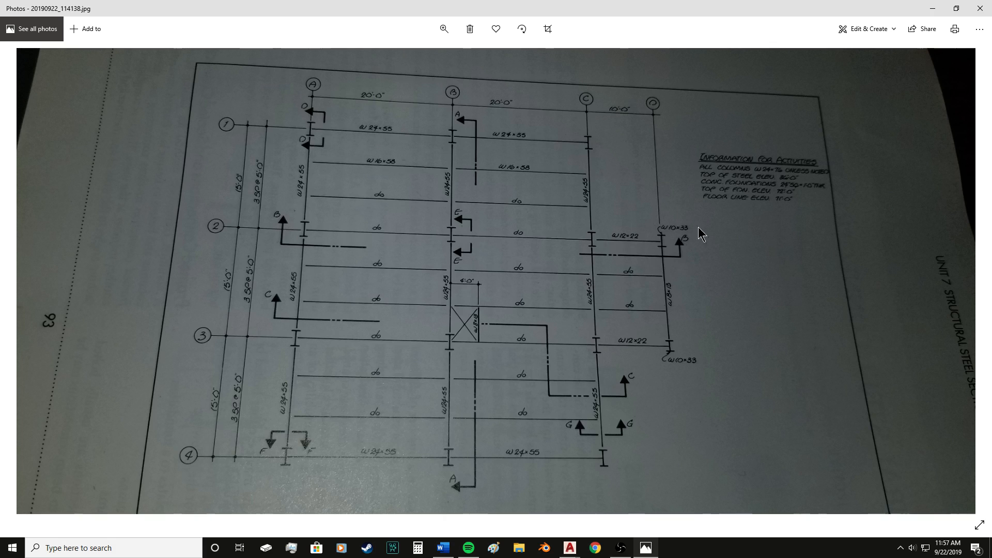
# - Switch to Drawing1 in AutoCAD, and close and reopen the tool palettes with the TOOLPALETTES command
pyautogui.moveTo(570, 548)
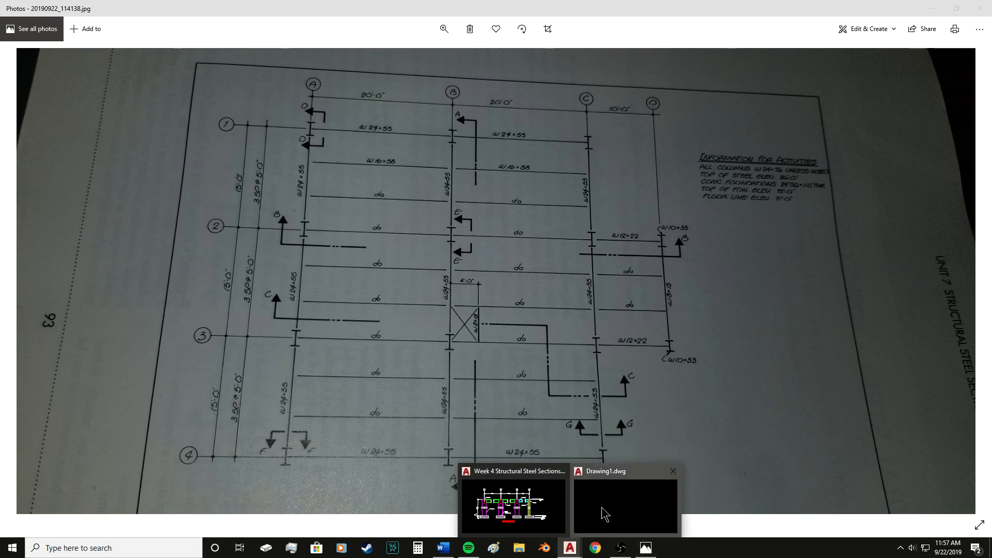
pyautogui.click(603, 513)
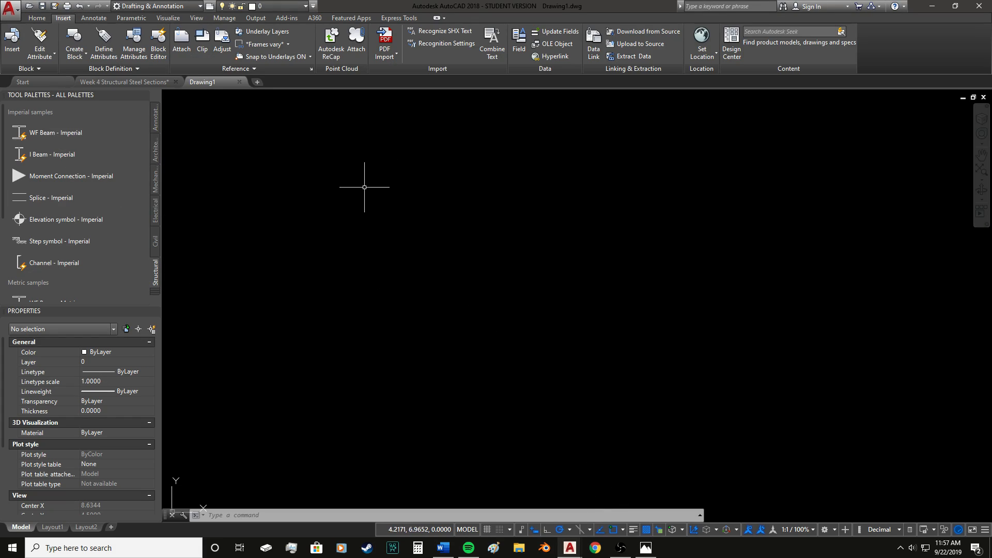
pyautogui.write('tool')
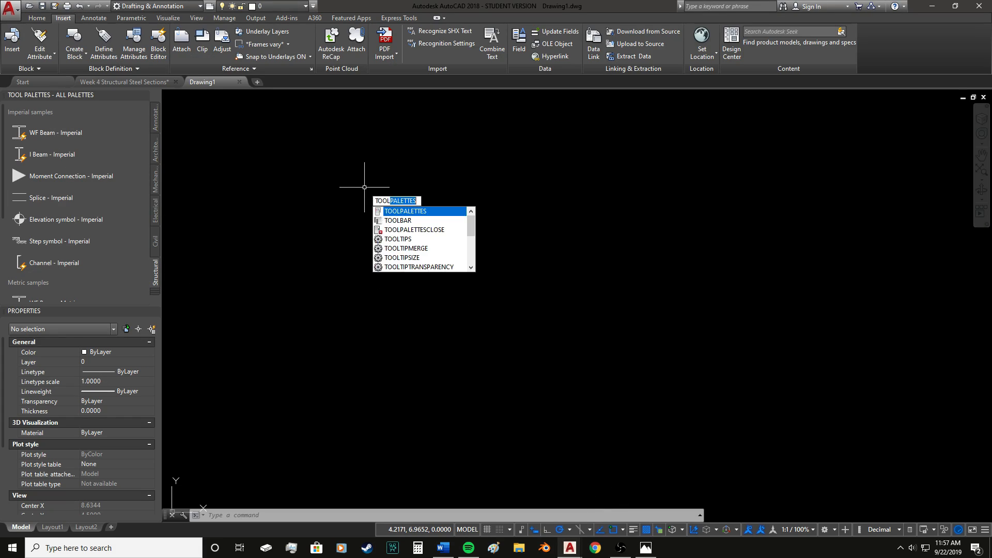
pyautogui.press('Return')
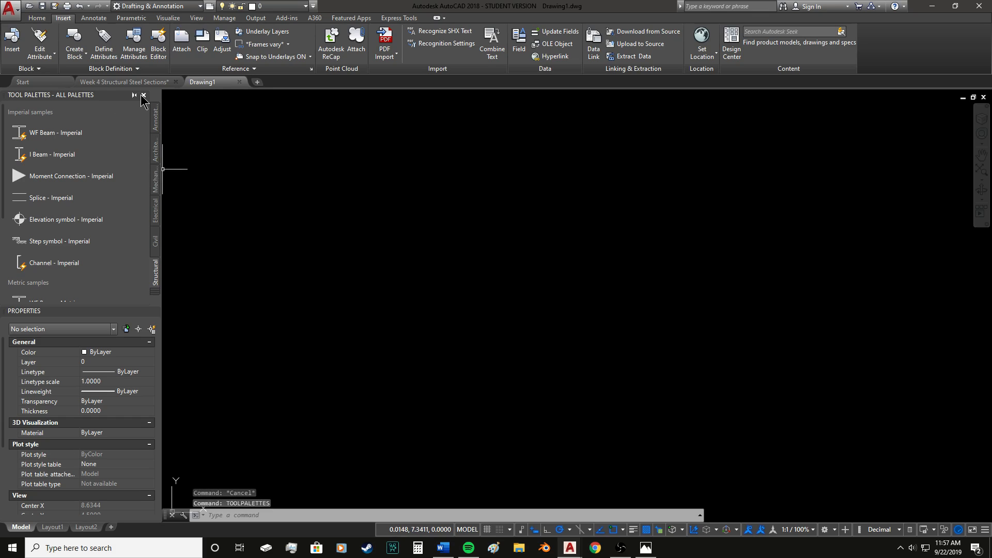
pyautogui.click(143, 95)
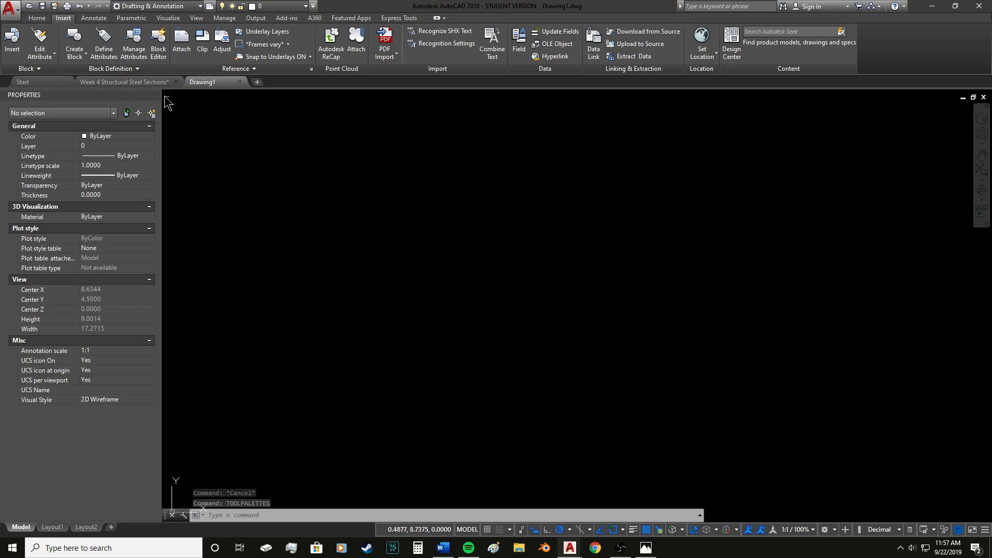
pyautogui.write('y')
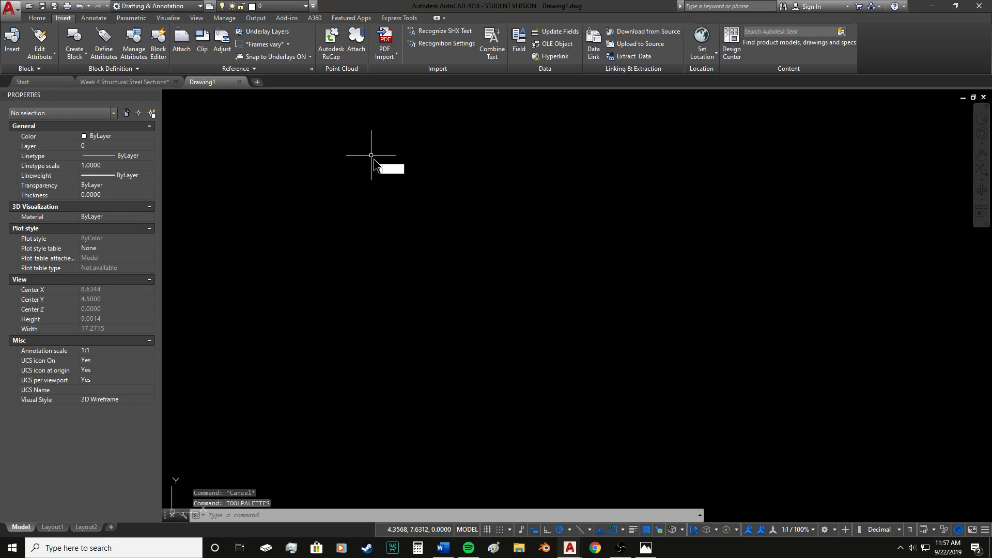
pyautogui.write('ool')
pyautogui.press('Return')
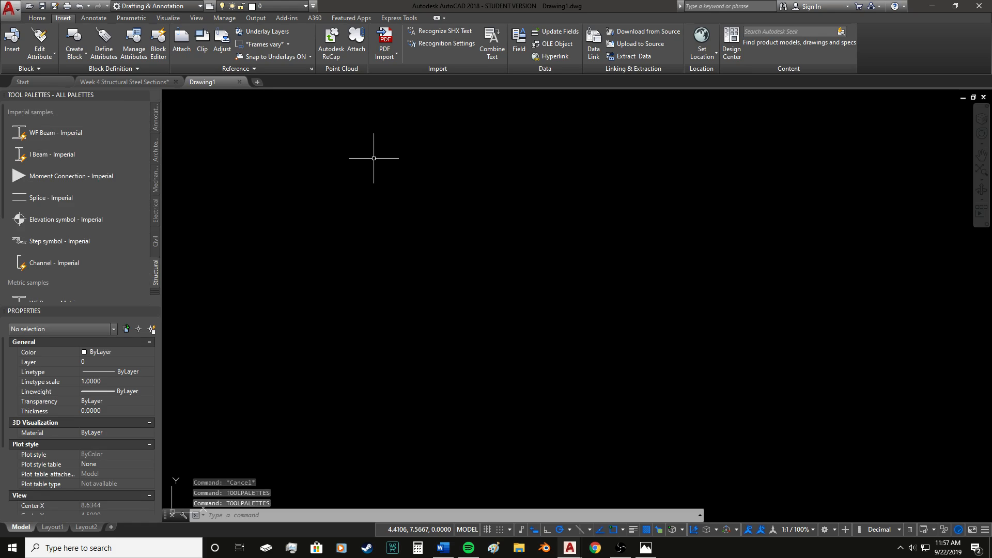
# - Insert a WF Beam - Imperial block in the empty drawing at about 6.87, 6.55
pyautogui.click(49, 133)
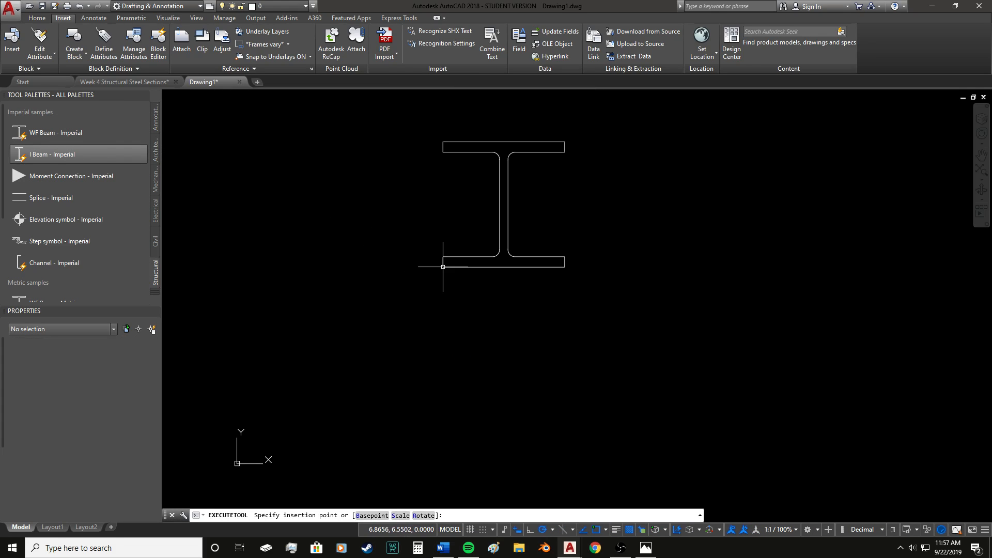
pyautogui.click(443, 267)
pyautogui.scroll(-2, 427, 304)
pyautogui.scroll(4, 482, 259)
# - Set the inserted beam block's size to W10x33
pyautogui.click(467, 344)
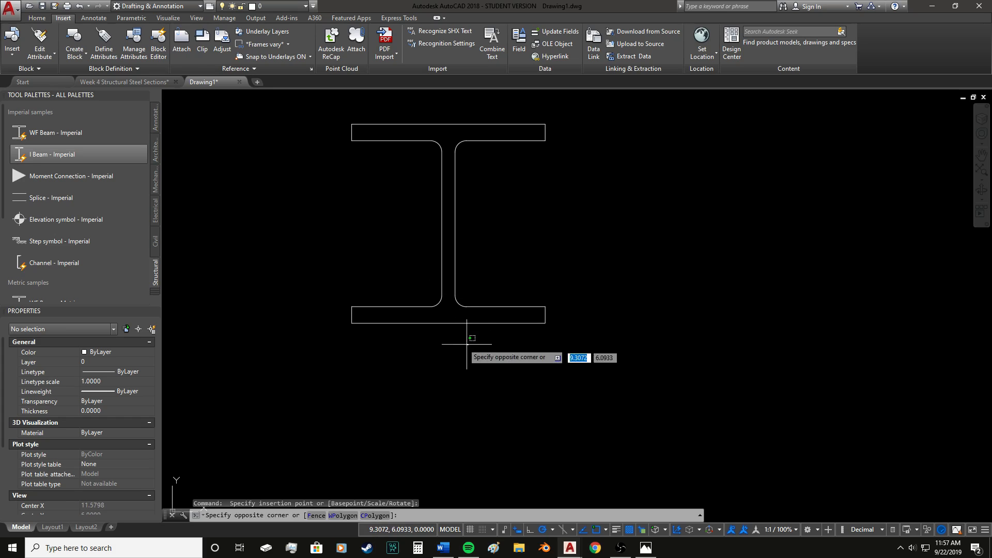
pyautogui.click(368, 323)
pyautogui.click(447, 322)
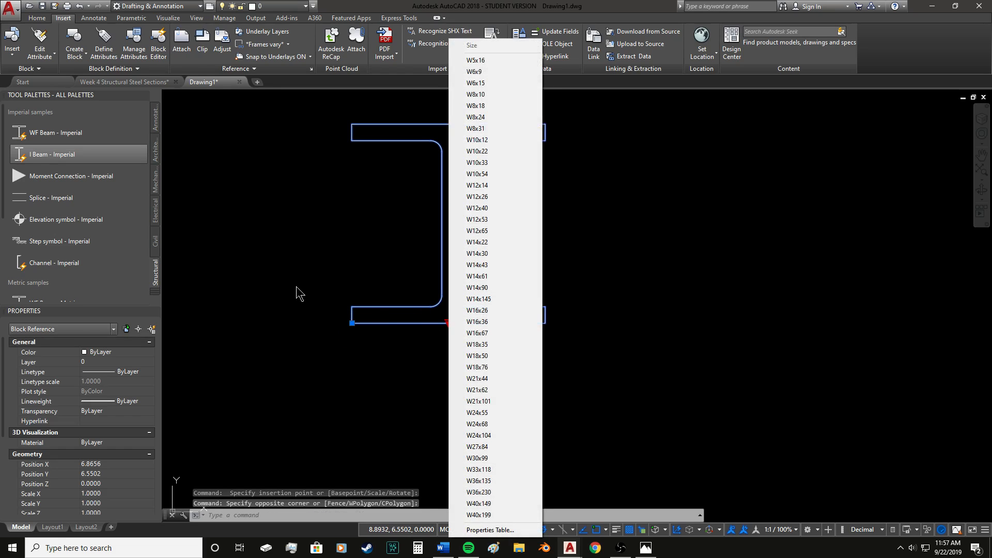
pyautogui.click(494, 162)
pyautogui.scroll(-3, 365, 420)
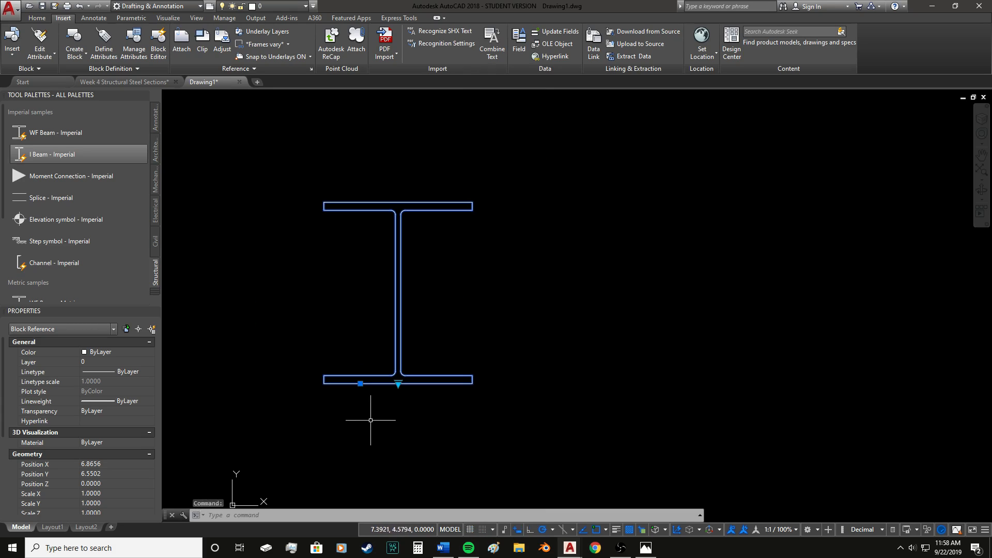
pyautogui.scroll(3, 302, 300)
pyautogui.moveTo(325, 323); pyautogui.dragTo(339, 355, button='middle')
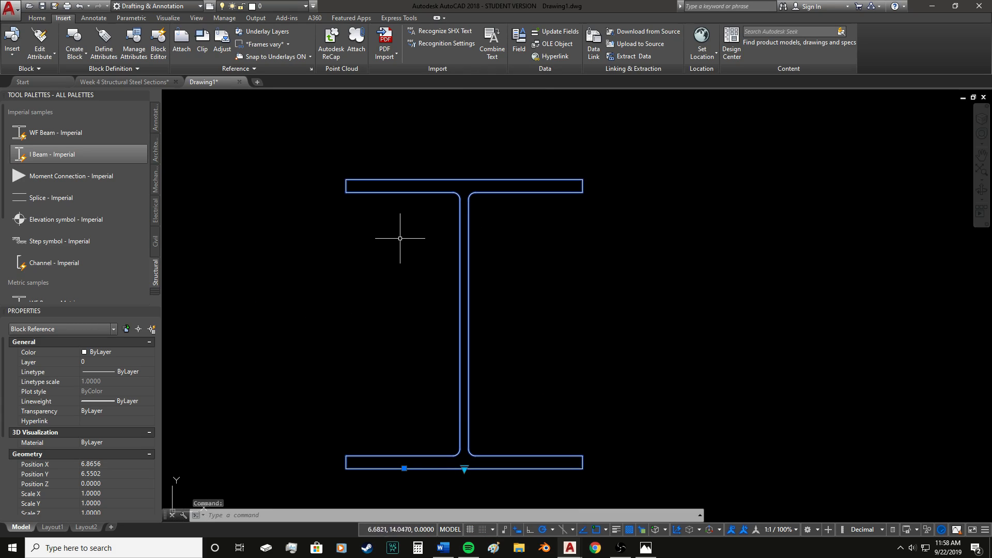
pyautogui.moveTo(316, 267); pyautogui.dragTo(281, 249, button='middle')
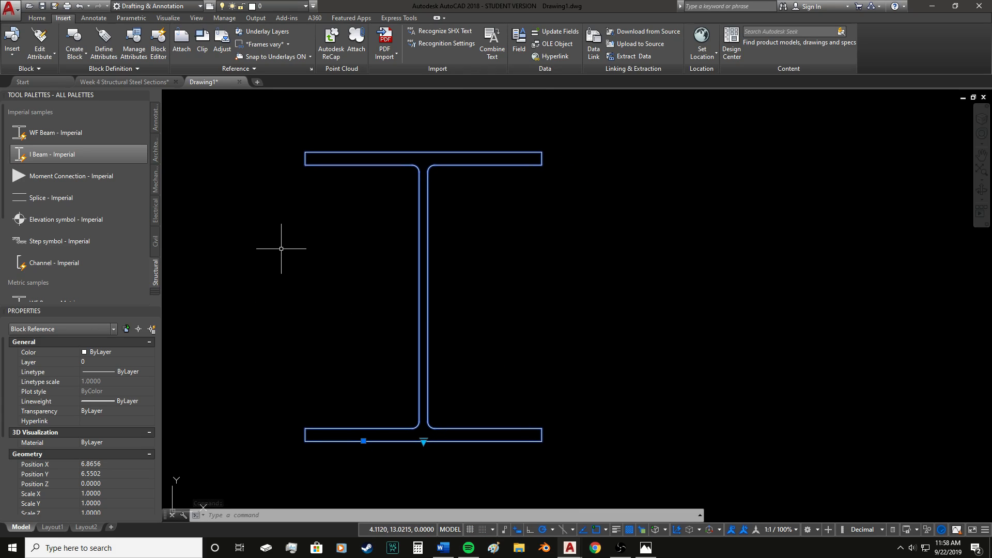
pyautogui.click(281, 248)
pyautogui.press('Escape')
pyautogui.scroll(-2, 265, 258)
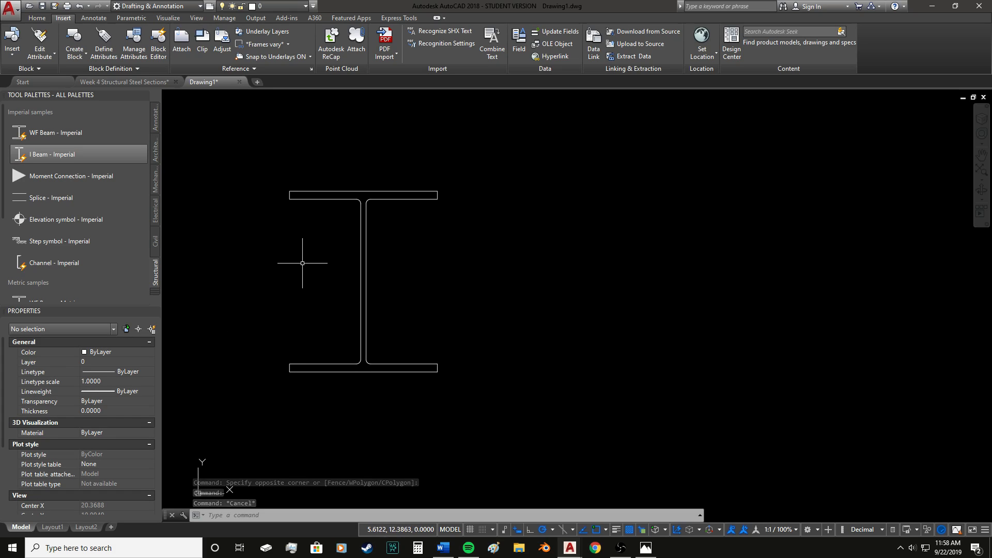
pyautogui.scroll(-2, 284, 265)
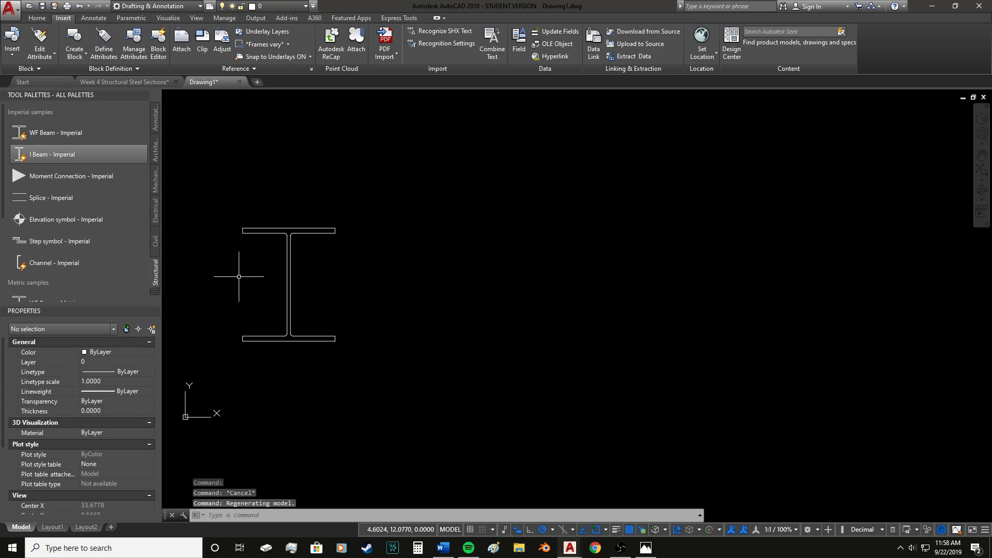
pyautogui.scroll(2, 239, 272)
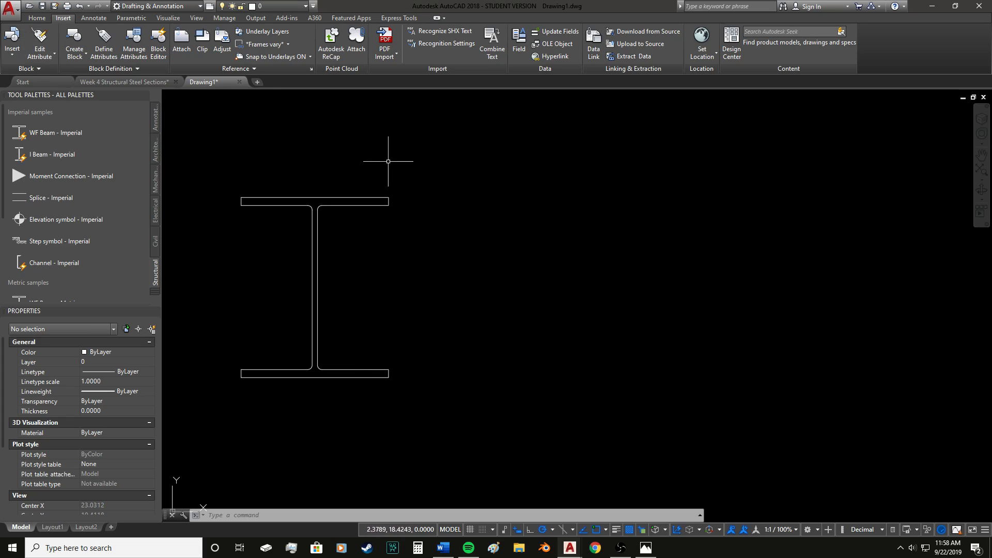
# - Draw a closed rectangle with Line beside the beam section, about 11.57 wide and aligned with the section's outer flange faces
pyautogui.click(37, 17)
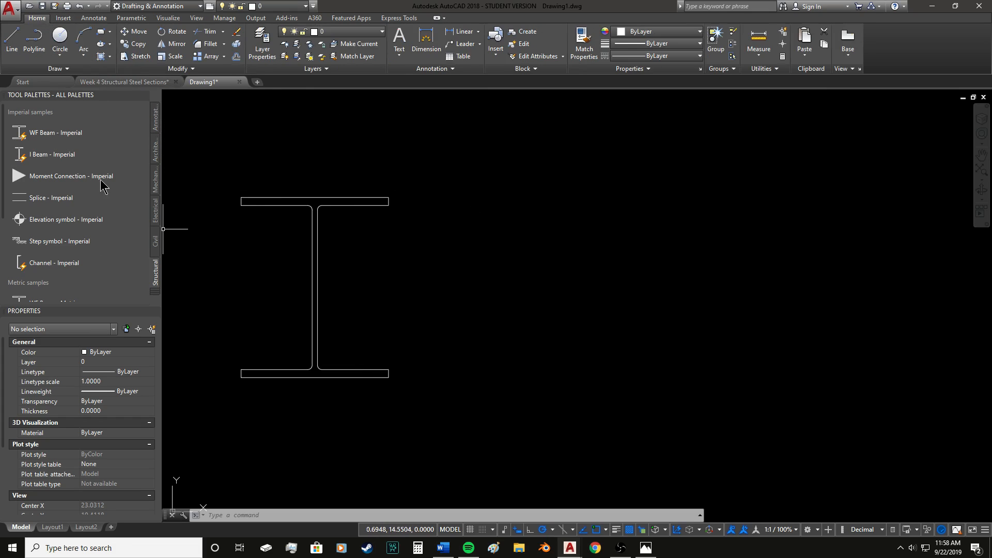
pyautogui.click(13, 41)
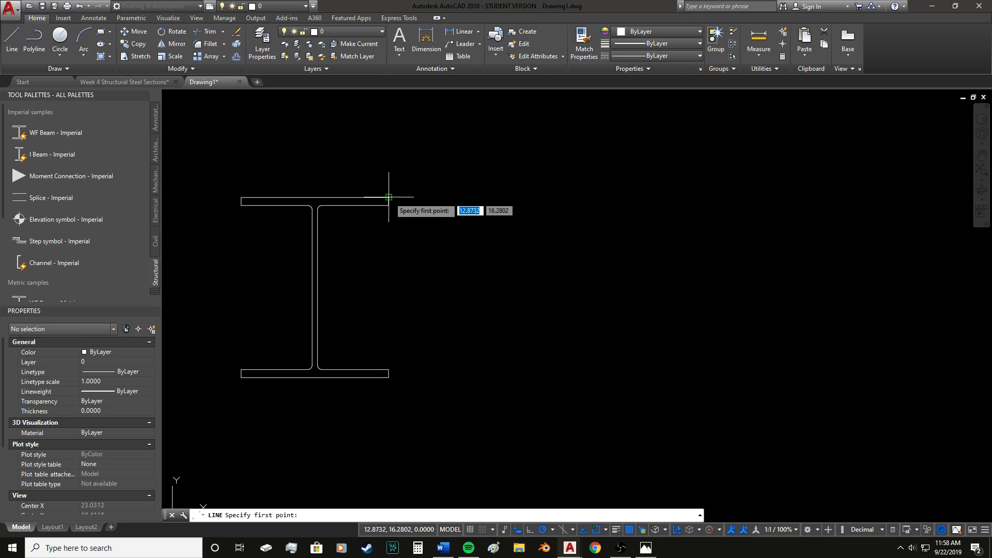
pyautogui.click(493, 196)
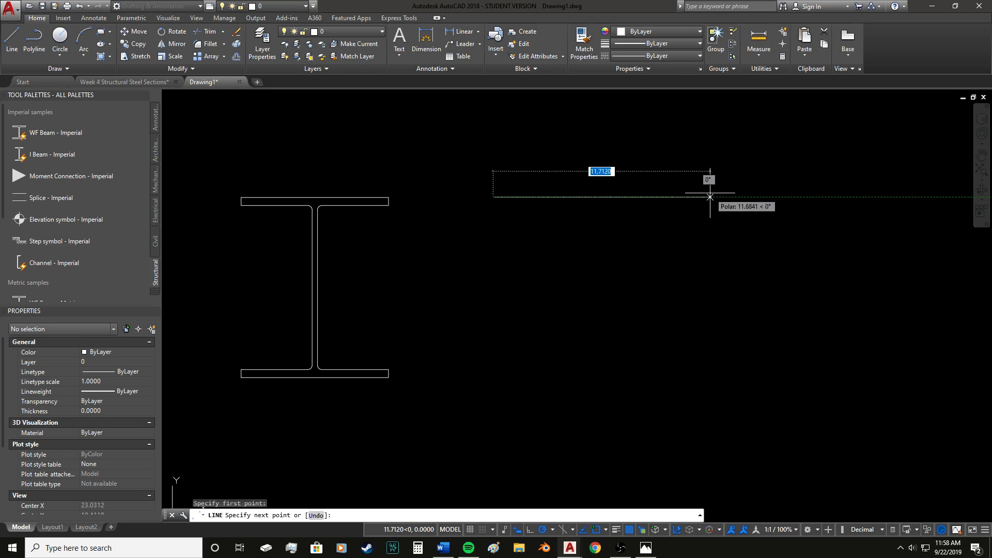
pyautogui.click(707, 197)
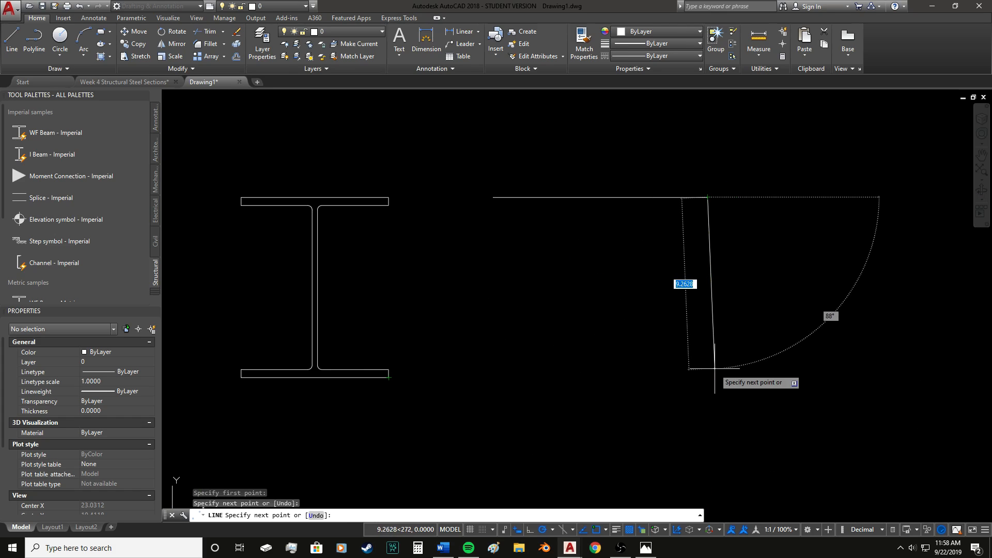
pyautogui.click(707, 377)
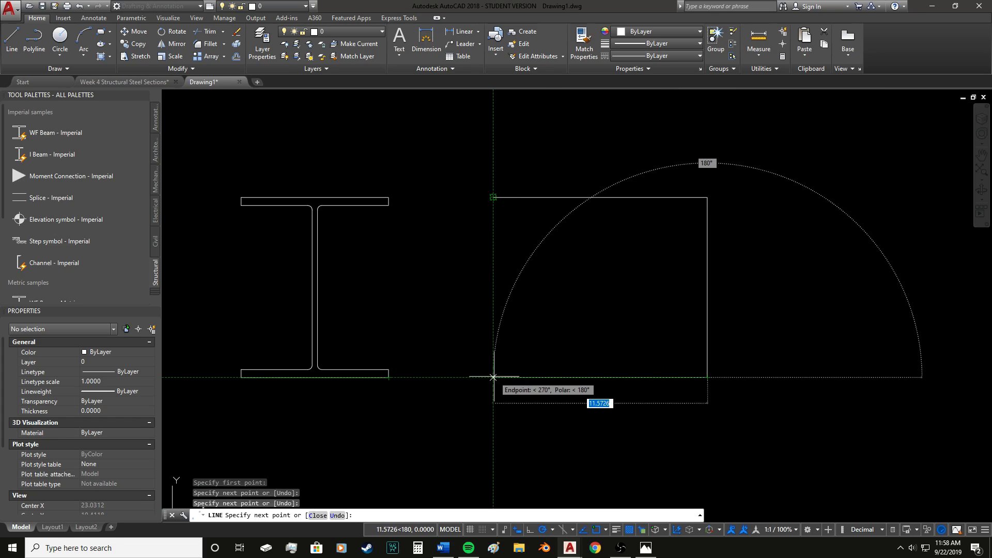
pyautogui.click(493, 377)
pyautogui.write('c')
pyautogui.press('Return')
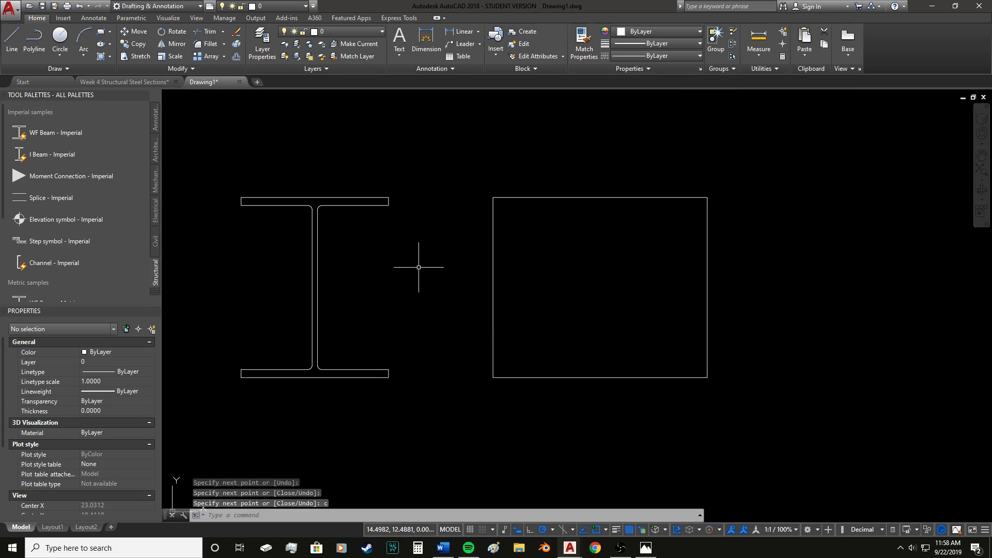
# - Draw two horizontal flange lines across the rectangle, level with the inner faces of the section's upper and lower flanges
pyautogui.click(12, 40)
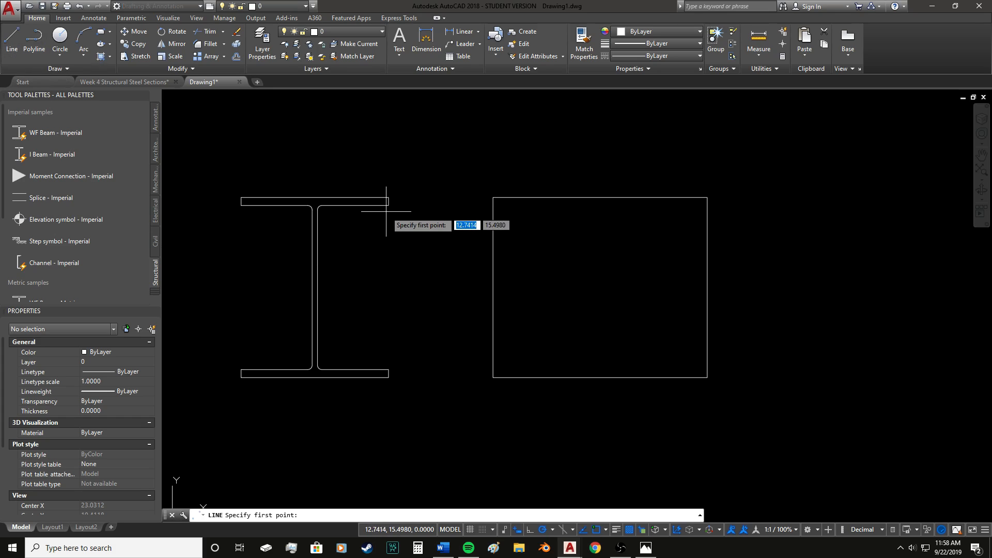
pyautogui.click(493, 205)
pyautogui.click(706, 204)
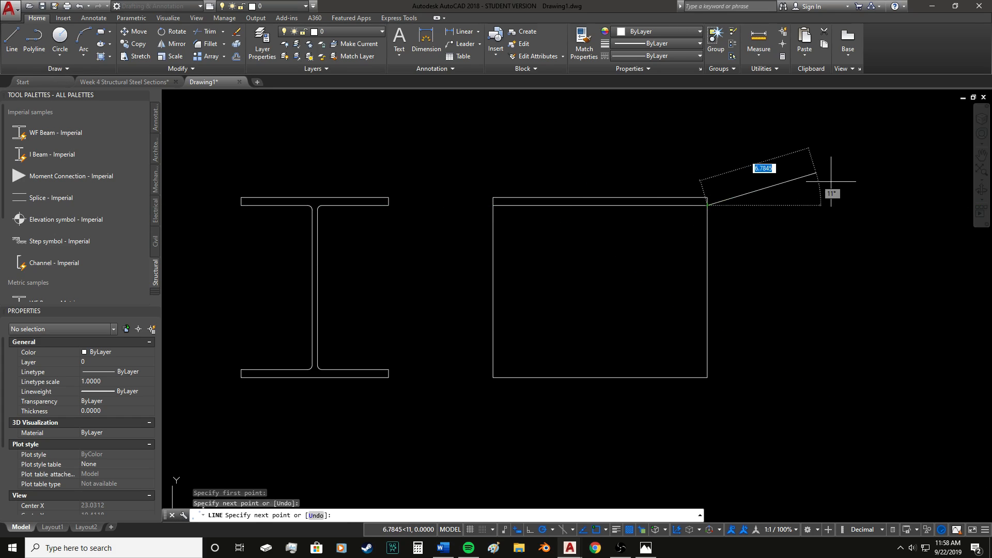
pyautogui.press('Return')
pyautogui.press('Return')
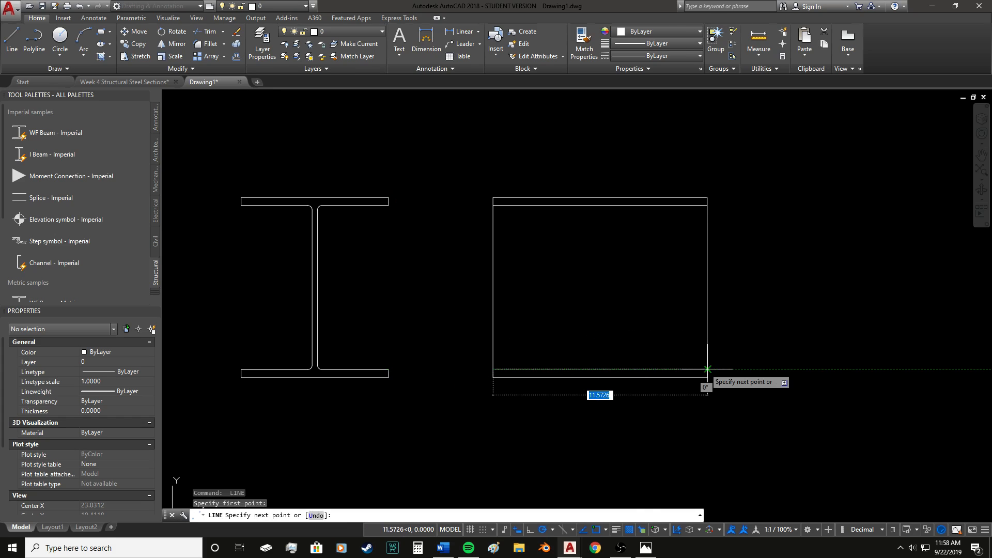
pyautogui.click(707, 369)
pyautogui.press('Escape')
# - Rotate all lines of the beam elevation 180° about a point outside its far end
pyautogui.click(436, 147)
pyautogui.click(827, 428)
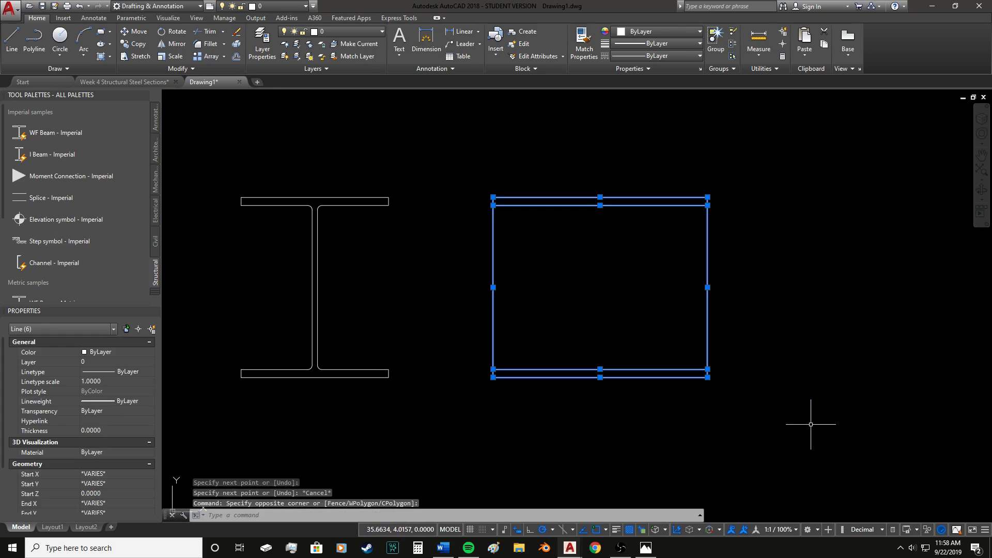
pyautogui.write('ro')
pyautogui.press('Return')
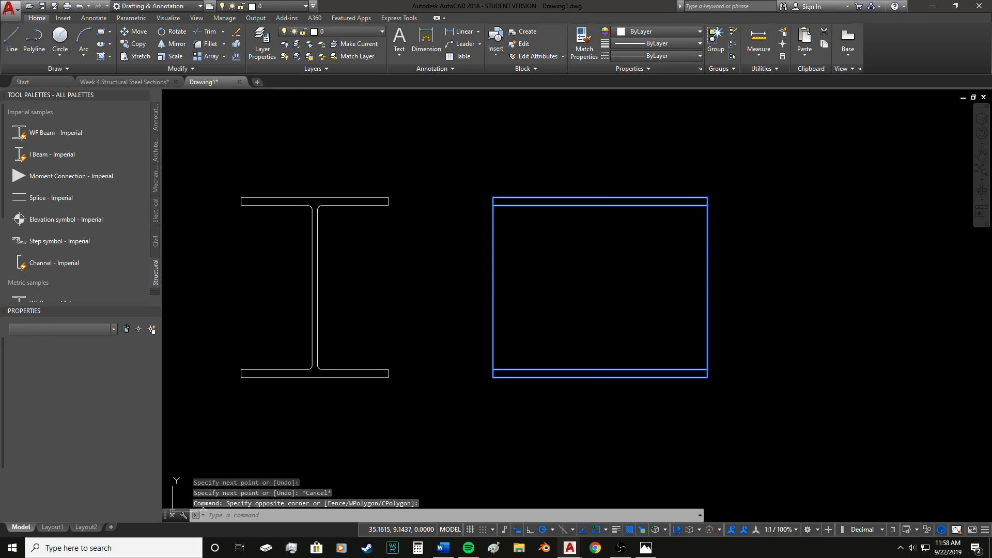
pyautogui.click(841, 254)
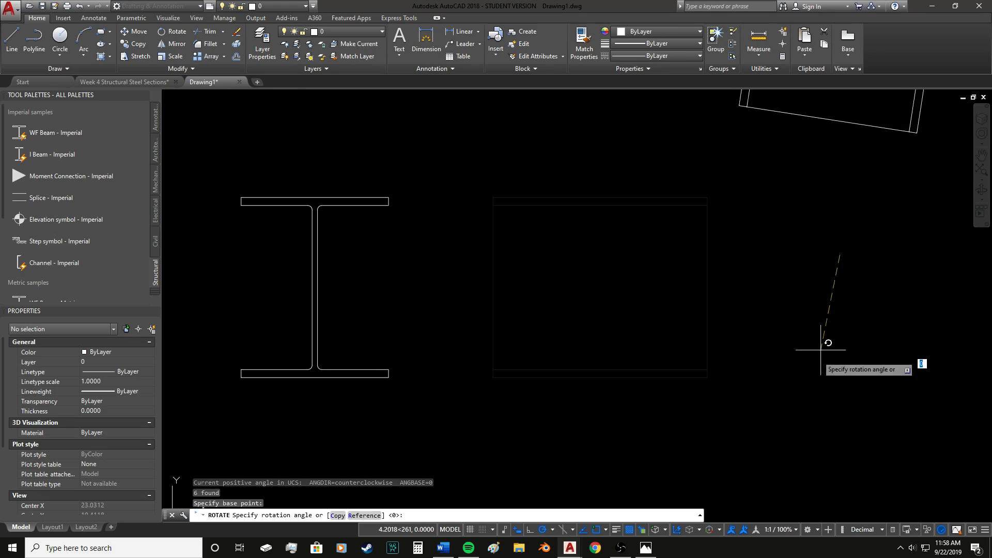
pyautogui.click(576, 249)
pyautogui.scroll(-2, 498, 308)
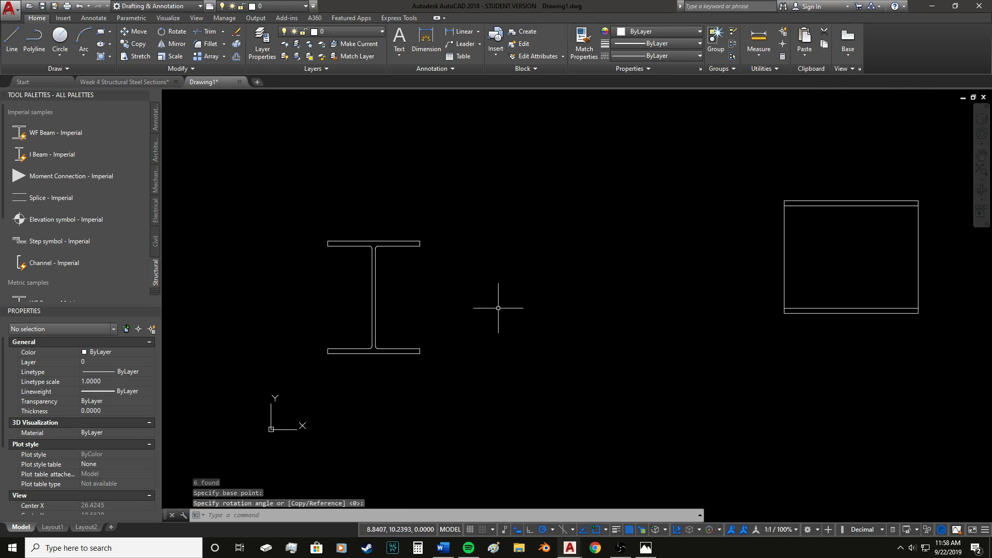
# - Move the rotated beam elevation back next to the beam section
pyautogui.click(973, 354)
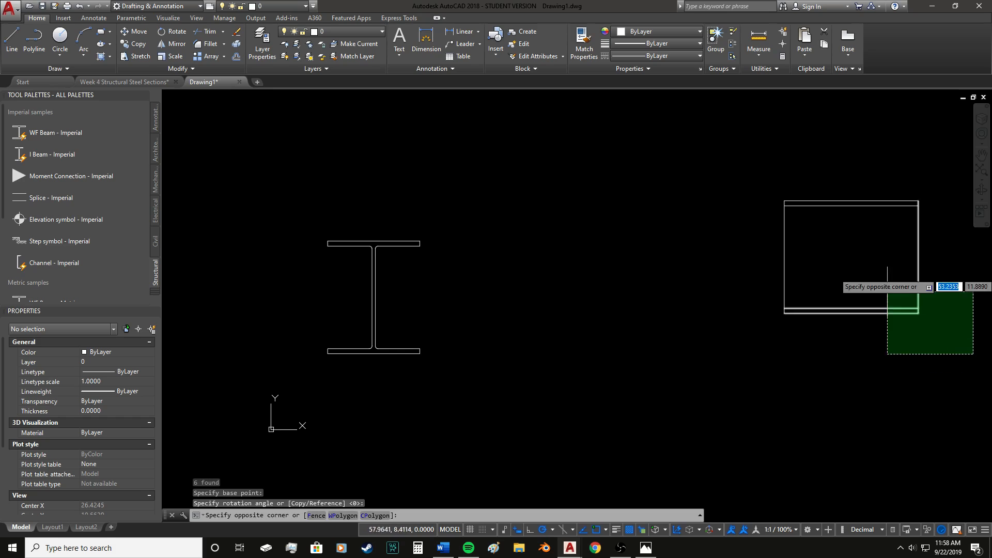
pyautogui.click(762, 170)
pyautogui.write('m')
pyautogui.press('Return')
pyautogui.click(708, 232)
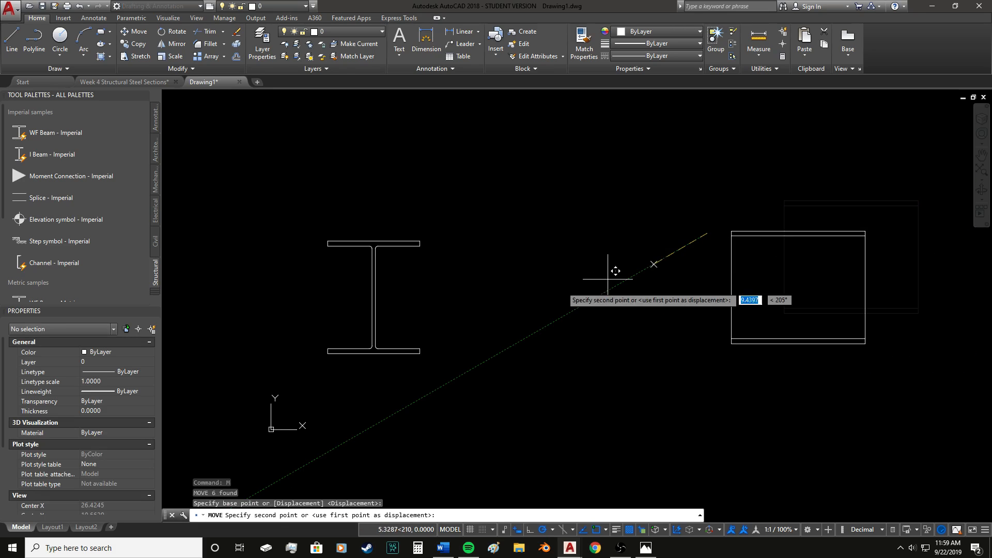
pyautogui.click(456, 269)
pyautogui.click(467, 200)
pyautogui.click(759, 426)
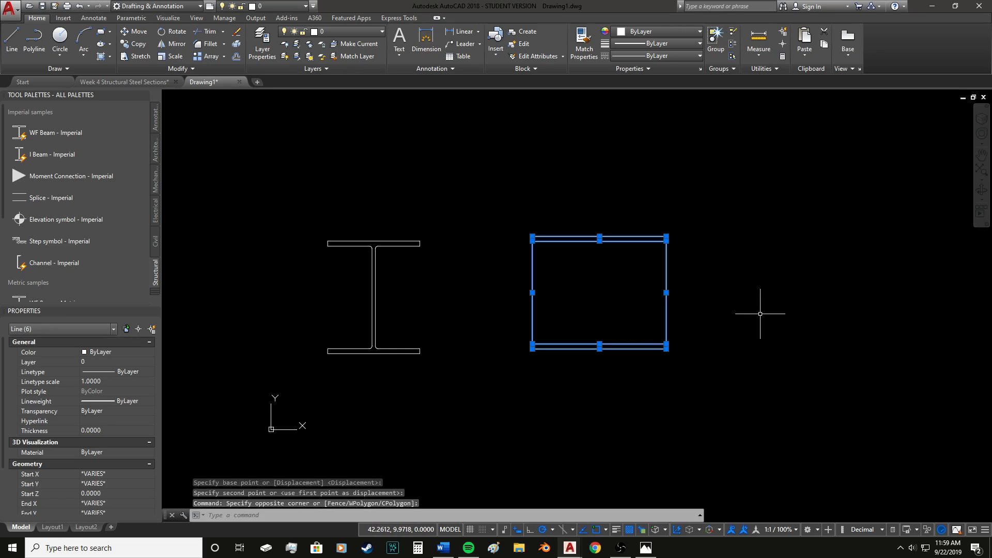
pyautogui.write('co')
pyautogui.press('Return')
pyautogui.click(721, 231)
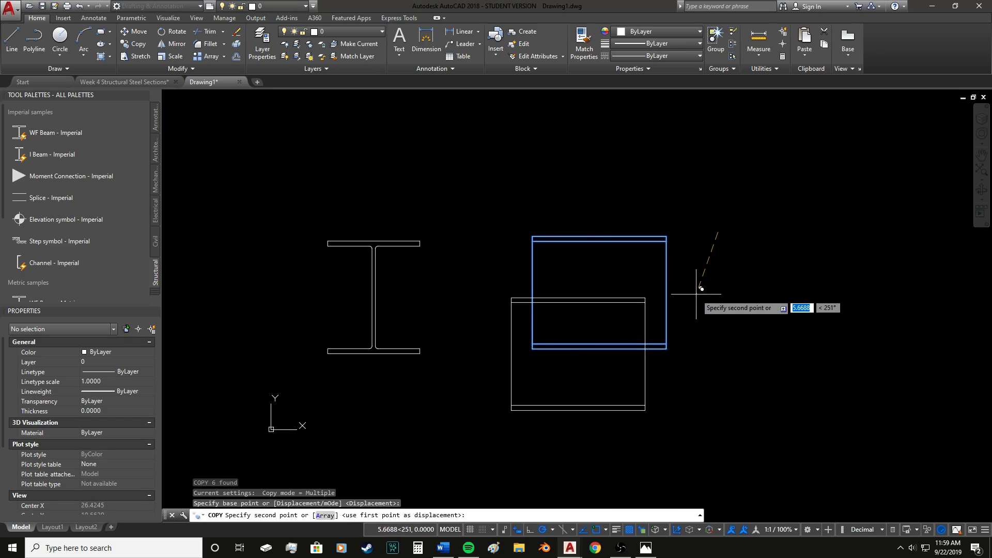
pyautogui.press('Escape')
# - Rotate the beam elevation 90° so that its flange lines stand vertically
pyautogui.click(721, 437)
pyautogui.click(517, 201)
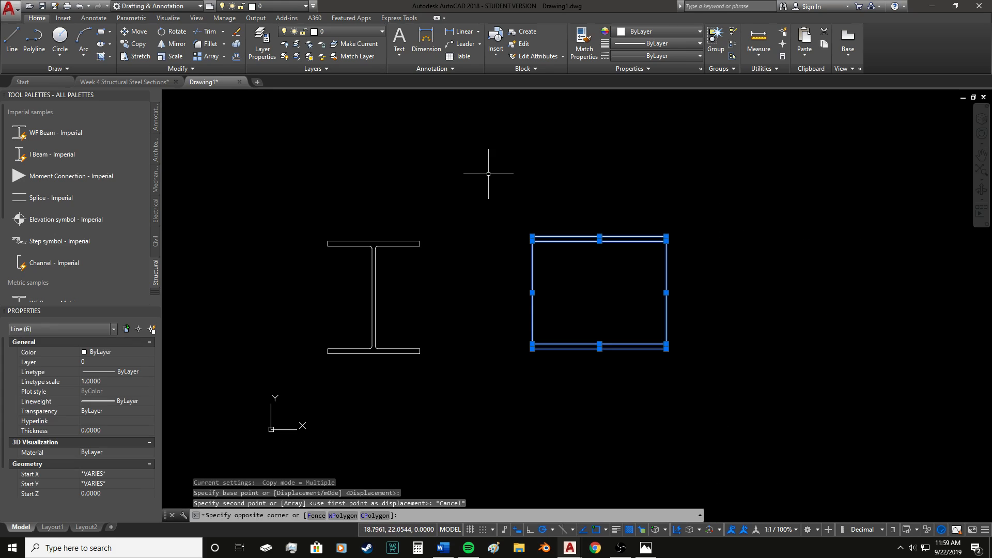
pyautogui.write('ro')
pyautogui.press('Return')
pyautogui.click(566, 189)
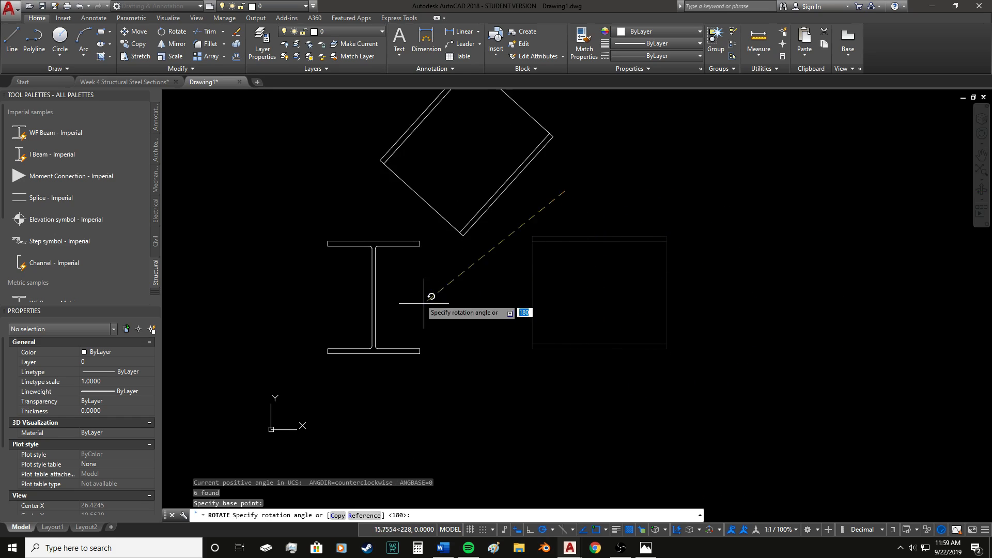
pyautogui.click(571, 106)
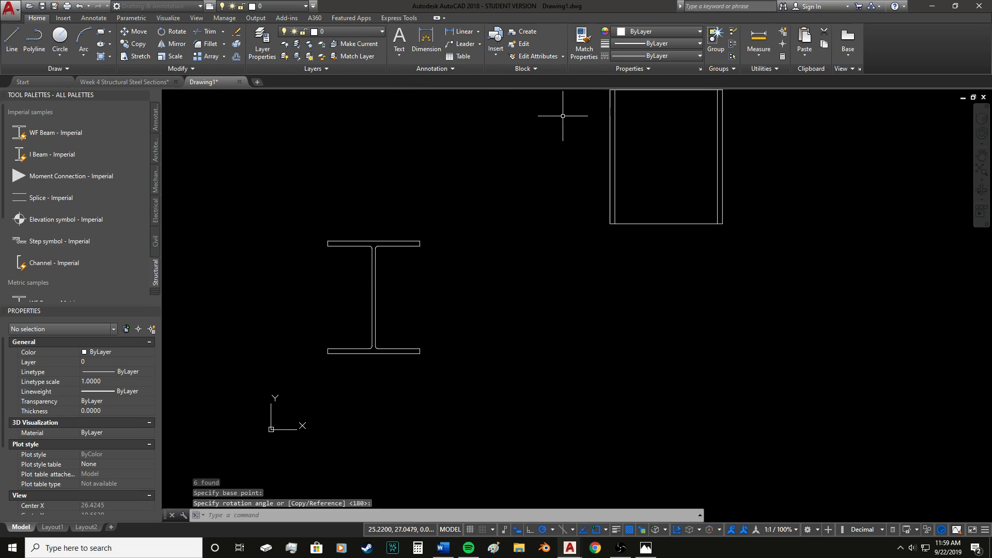
# - Move the upright elevation down and closer to the beam section
pyautogui.scroll(-2, 549, 267)
pyautogui.click(557, 126)
pyautogui.click(737, 326)
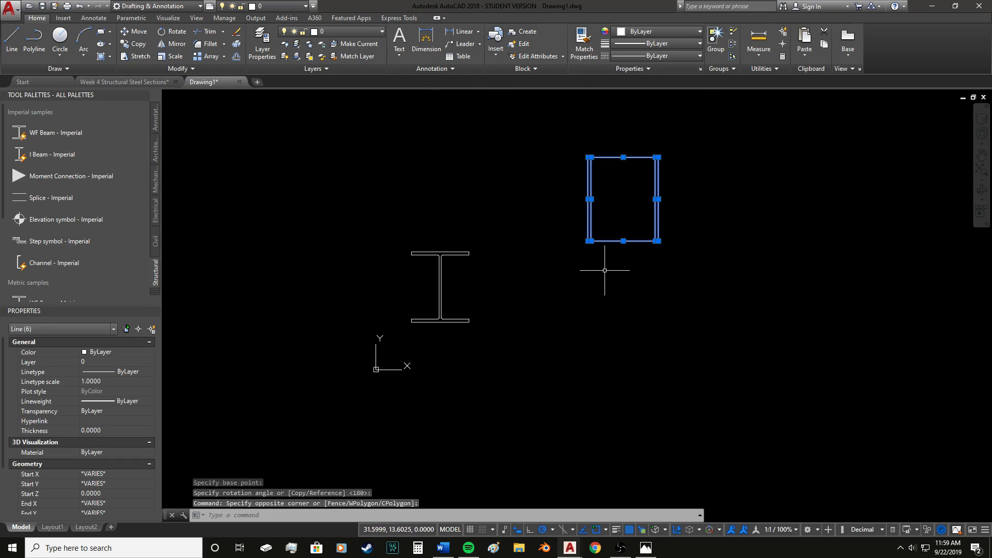
pyautogui.write('m')
pyautogui.press('Return')
pyautogui.click(594, 298)
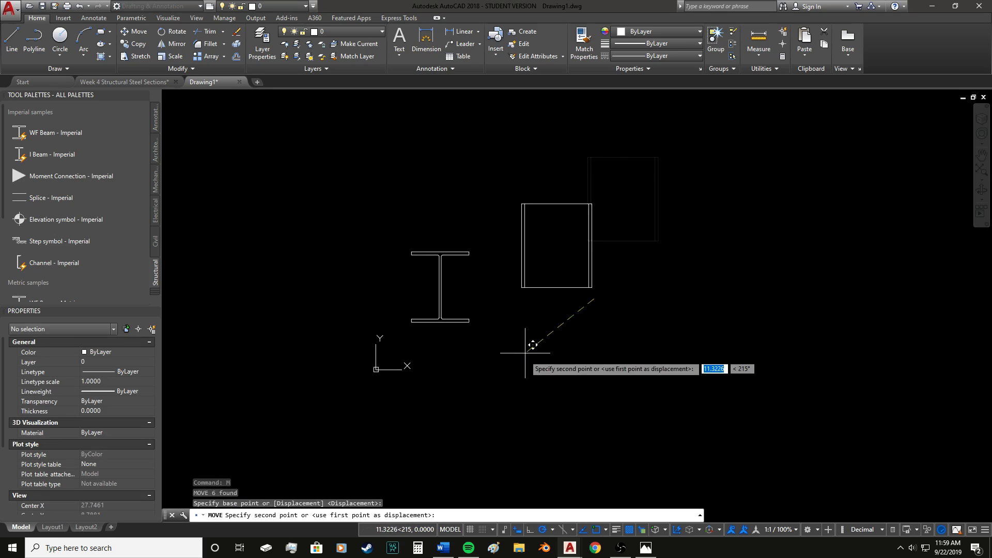
pyautogui.click(525, 383)
pyautogui.scroll(4, 525, 278)
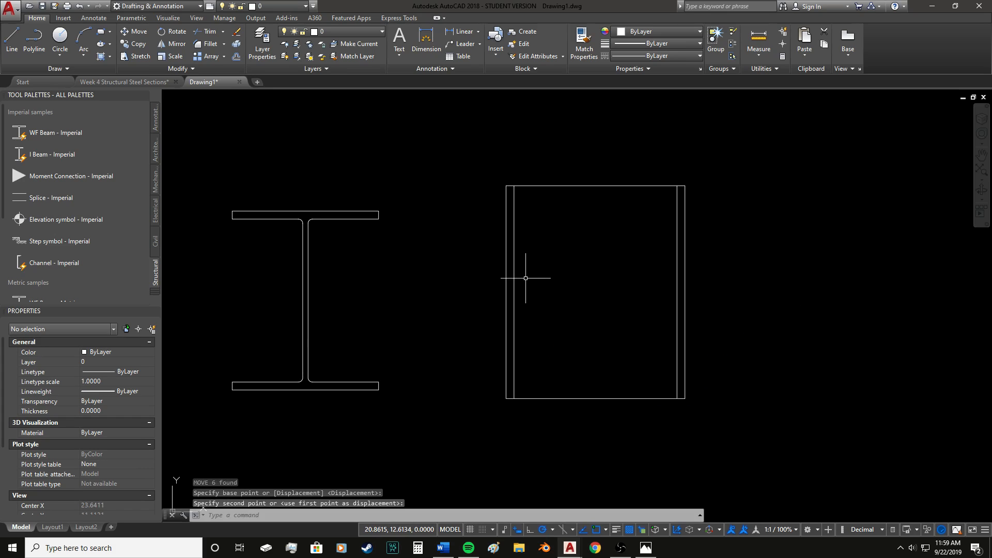
# - Delete the W10x33 beam section block, leaving only the upright elevation
pyautogui.click(437, 431)
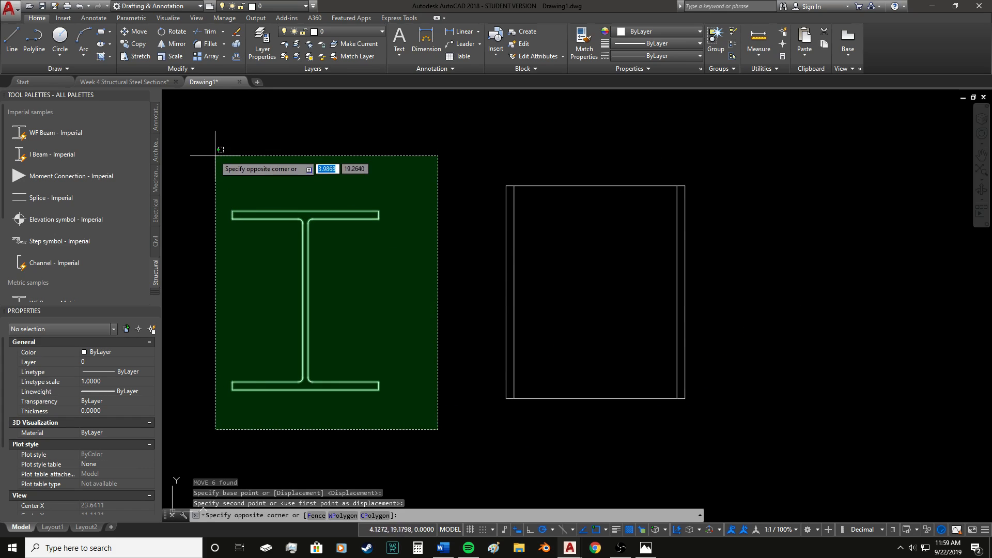
pyautogui.click(213, 188)
pyautogui.press('Delete')
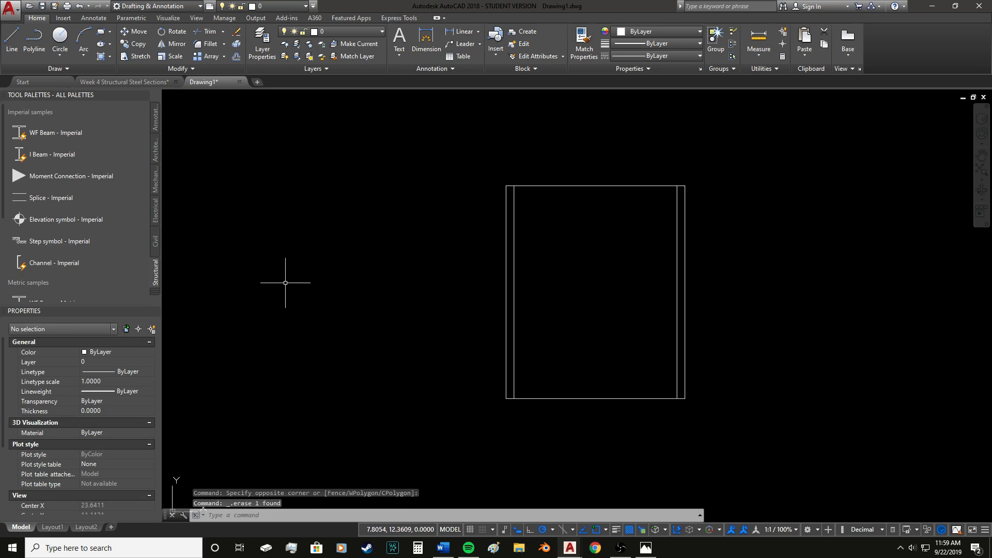
pyautogui.scroll(-2, 270, 268)
pyautogui.scroll(2, 425, 201)
pyautogui.moveTo(492, 209)
pyautogui.mouseDown(button='middle')
pyautogui.moveTo(518, 184)
pyautogui.moveTo(533, 208)
pyautogui.mouseUp(button='middle')
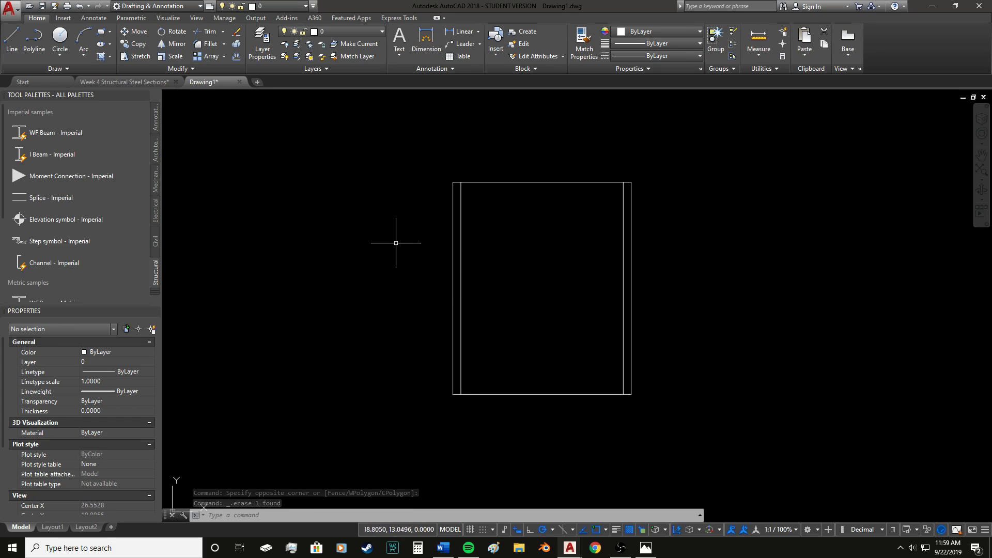
pyautogui.click(404, 145)
pyautogui.click(690, 468)
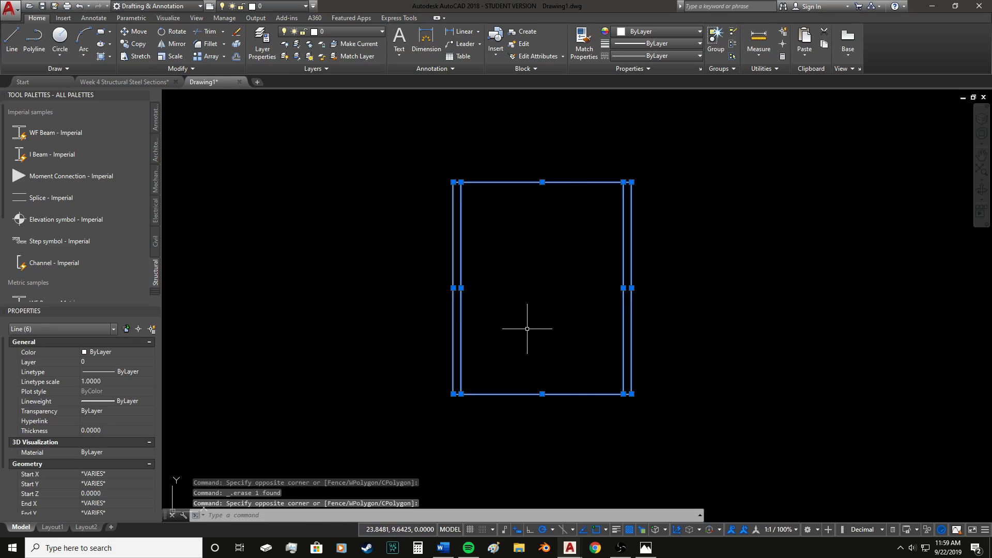
pyautogui.press('Escape')
# - Check the framing plan photo in Photos, and return to Drawing1 in AutoCAD
pyautogui.click(645, 548)
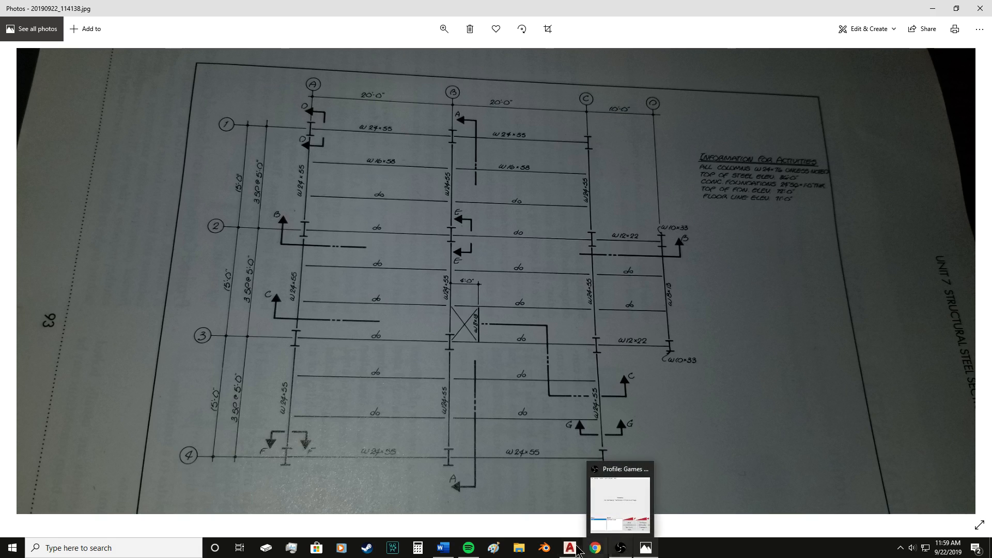
pyautogui.moveTo(569, 548)
pyautogui.click(625, 509)
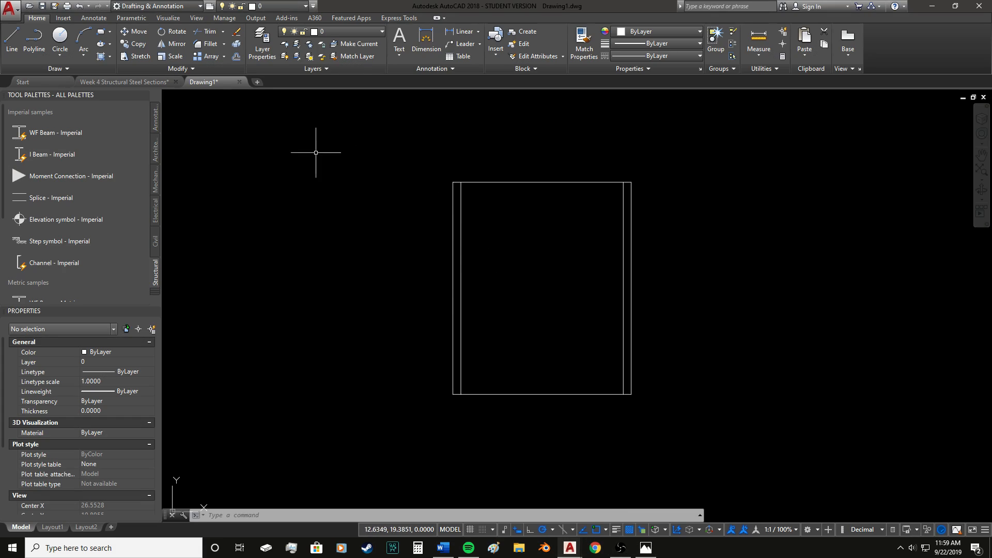
# - Create a block named W10X33 SIDE VIEW from the six elevation lines, with its base point at the top edge's midpoint
pyautogui.moveTo(521, 235); pyautogui.dragTo(506, 251, button='middle')
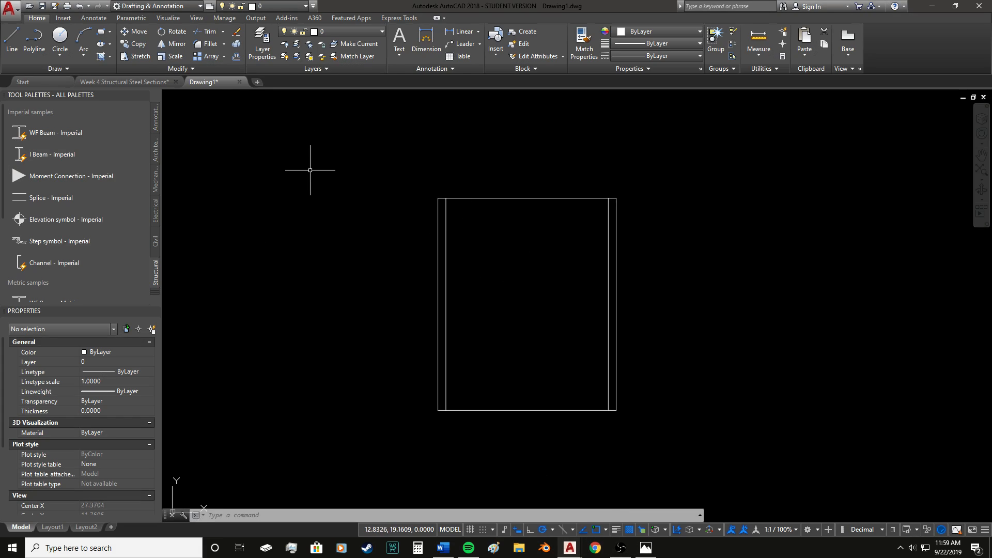
pyautogui.click(734, 473)
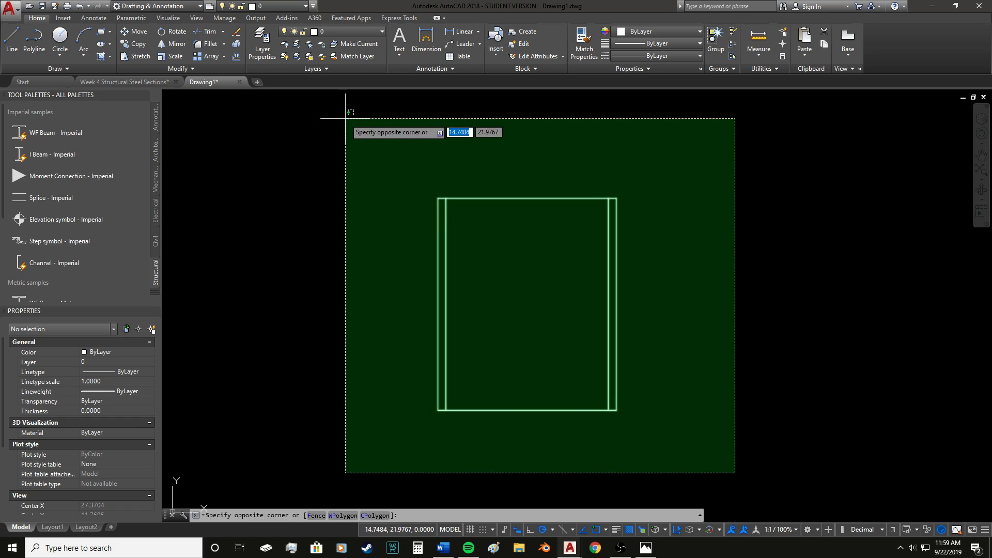
pyautogui.click(308, 94)
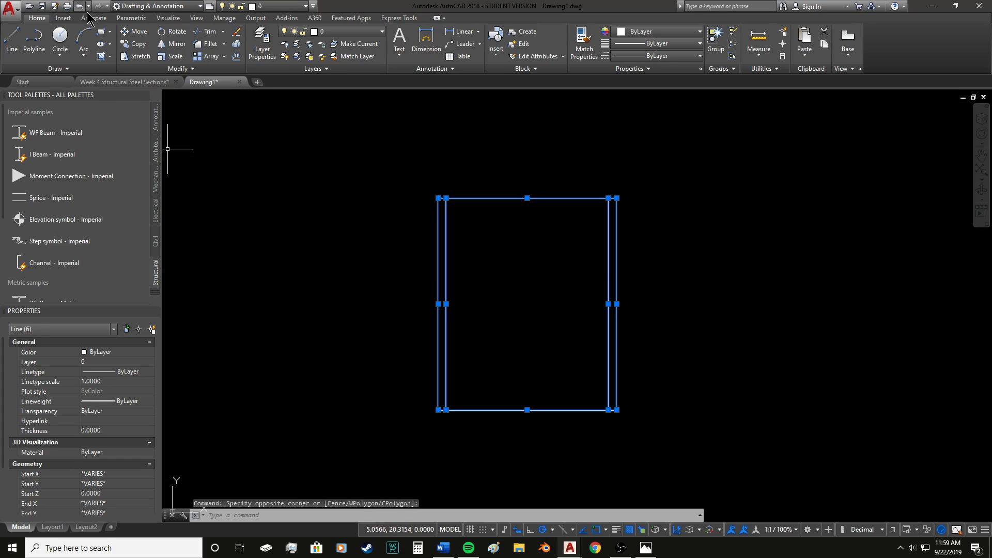
pyautogui.click(63, 18)
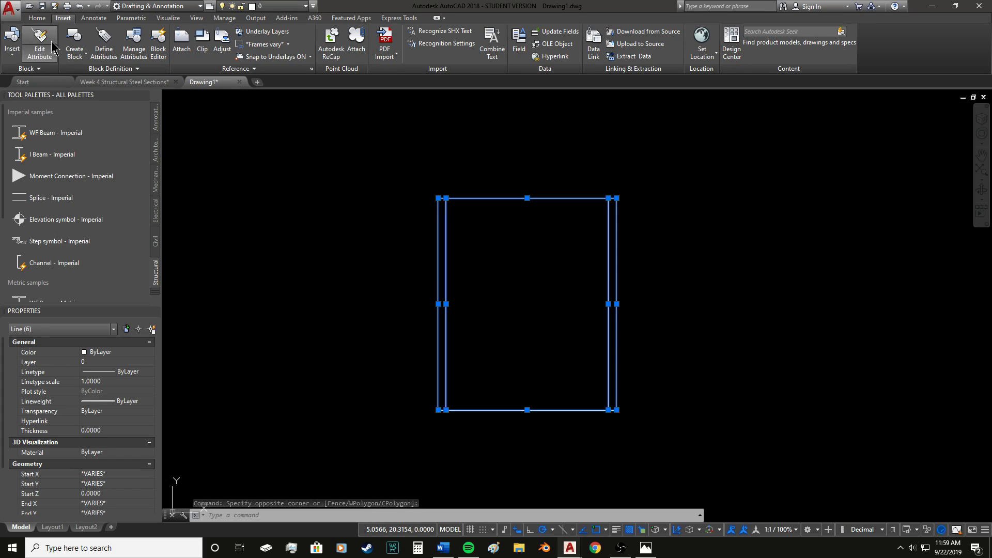
pyautogui.click(75, 40)
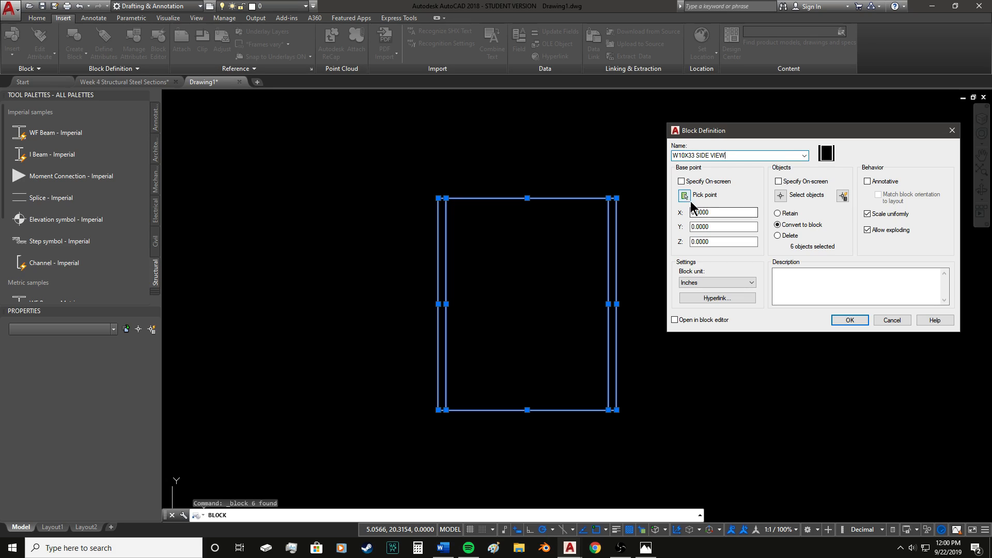
pyautogui.click(686, 194)
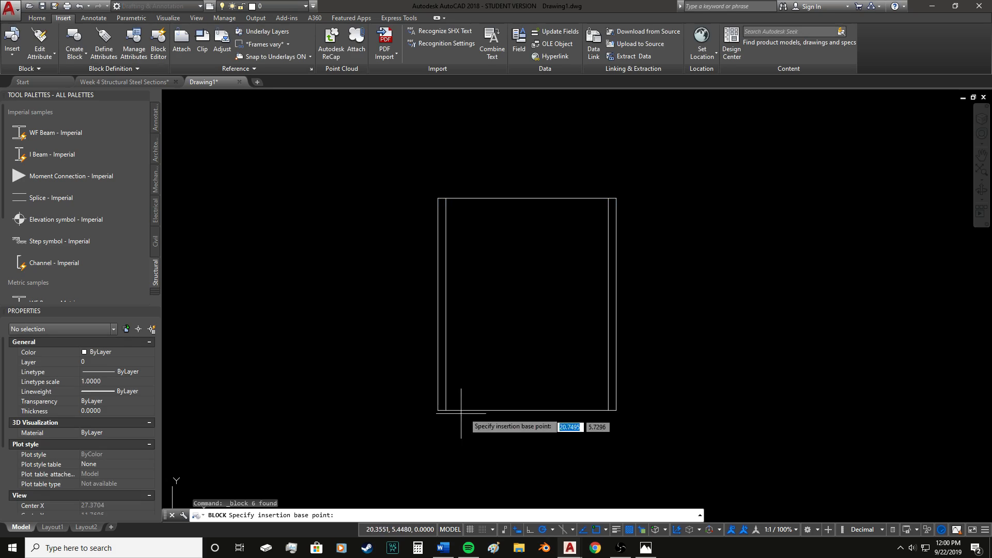
pyautogui.click(527, 198)
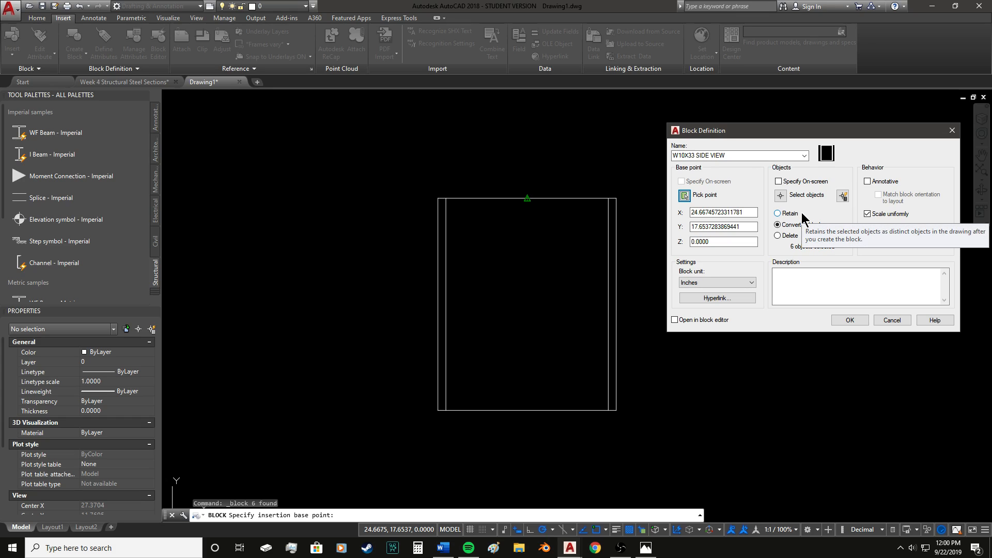
pyautogui.click(848, 321)
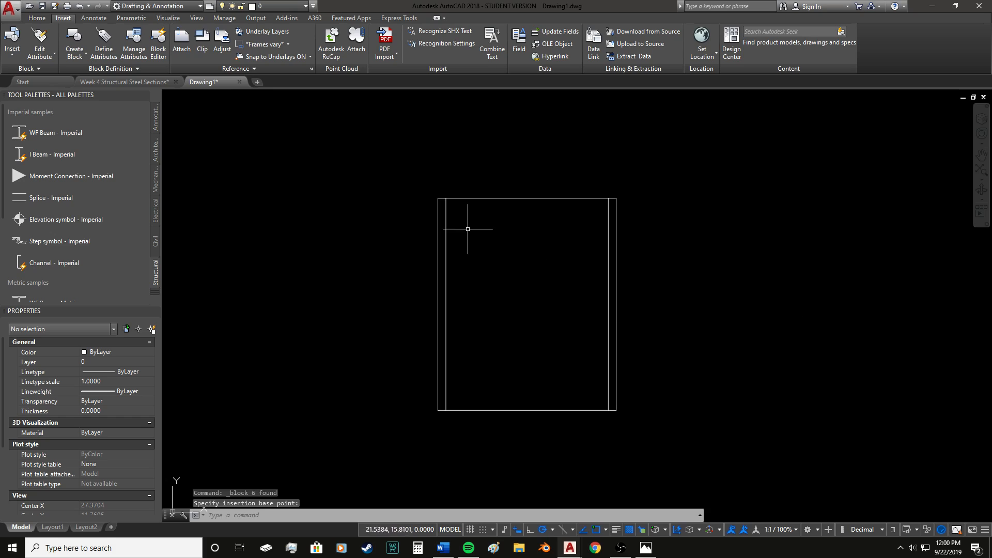
pyautogui.click(450, 215)
pyautogui.click(360, 179)
pyautogui.press('Escape')
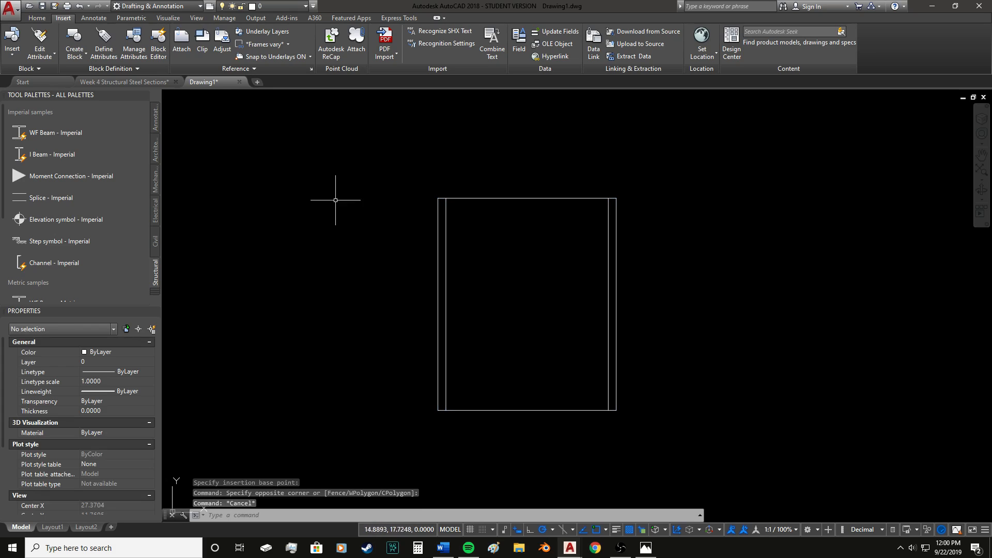
pyautogui.scroll(-2, 330, 235)
pyautogui.scroll(2, 378, 223)
pyautogui.moveTo(339, 280); pyautogui.dragTo(397, 261, button='middle')
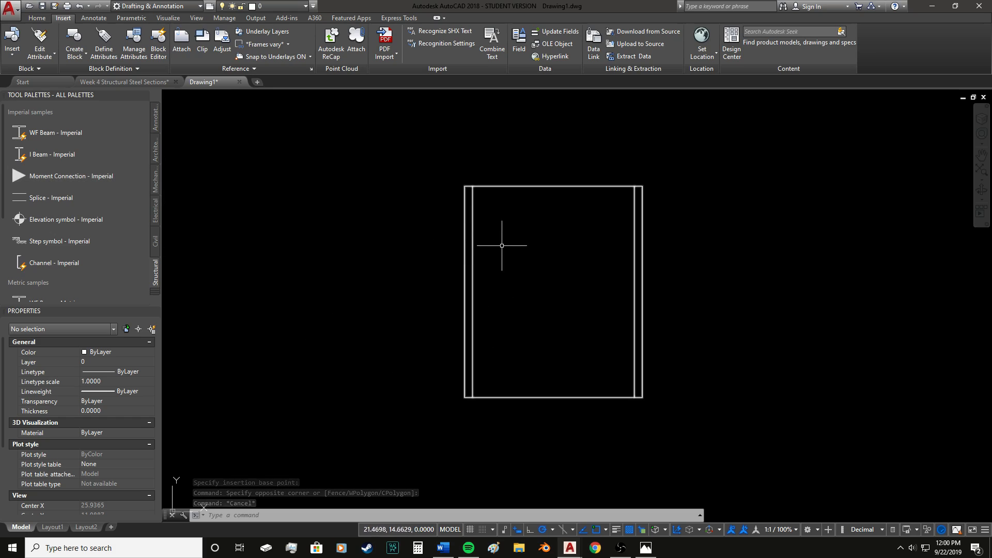
# - Open the W10X33 SIDE VIEW block in the Block Editor and start a linear parameter
pyautogui.click(522, 277)
pyautogui.click(372, 182)
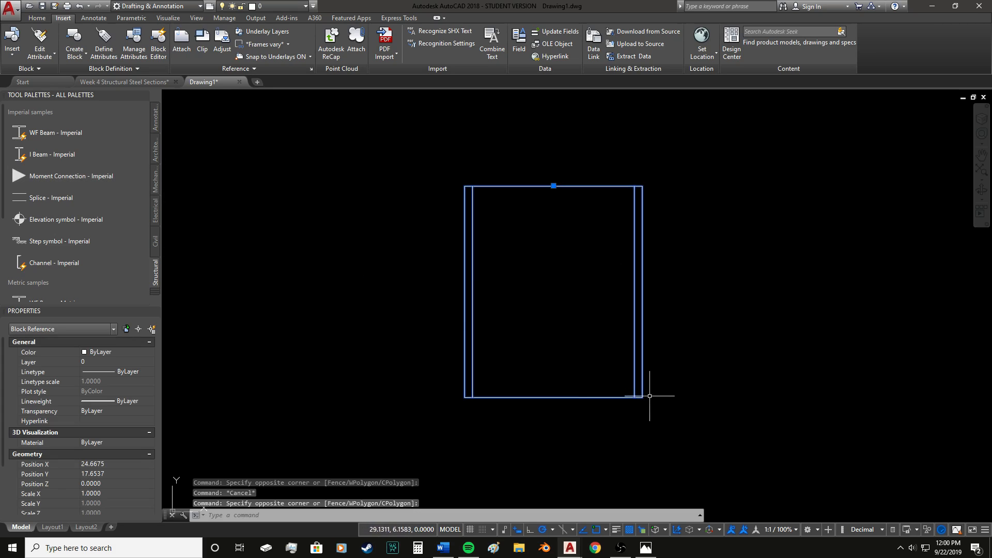
pyautogui.doubleClick(633, 190)
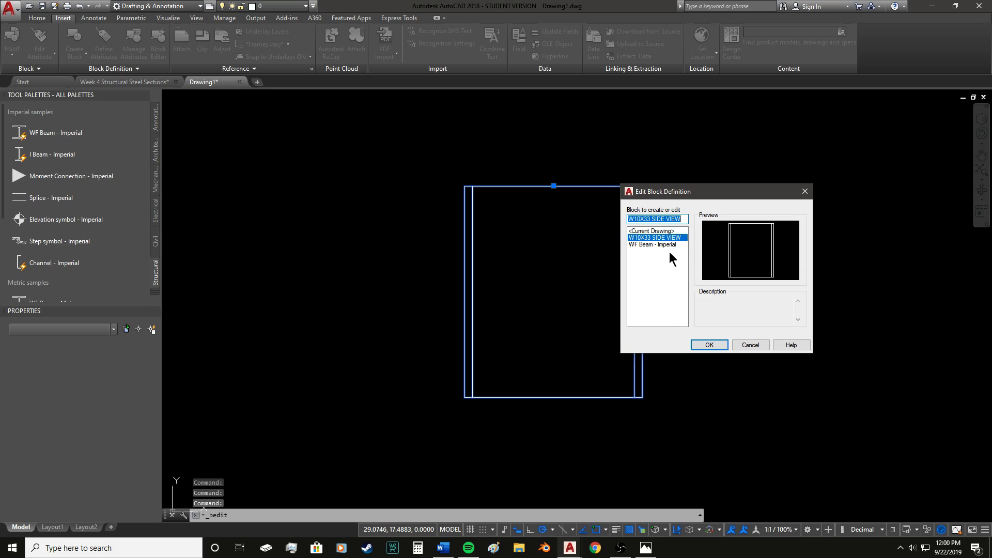
pyautogui.click(708, 345)
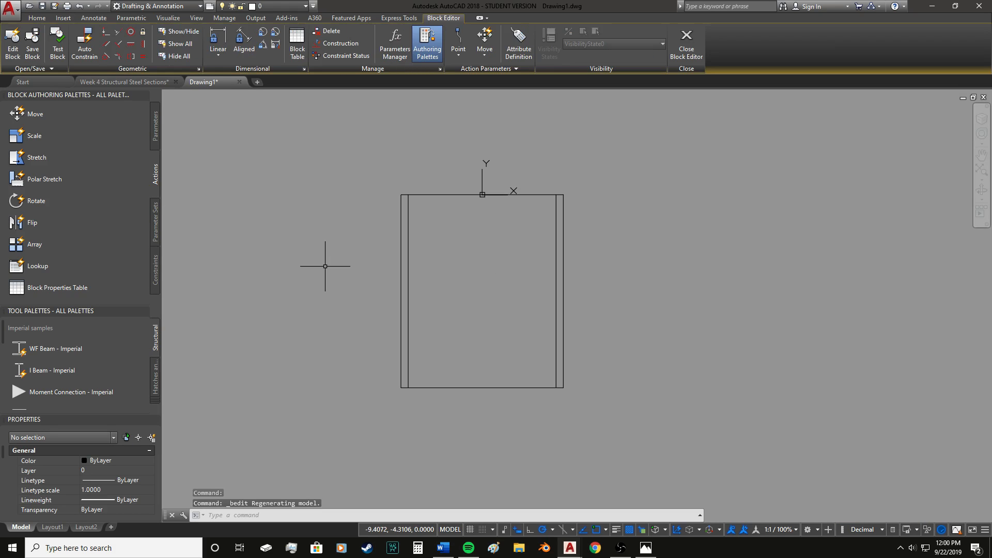
pyautogui.moveTo(313, 248)
pyautogui.mouseDown(button='middle')
pyautogui.moveTo(339, 277)
pyautogui.moveTo(341, 248)
pyautogui.mouseUp(button='middle')
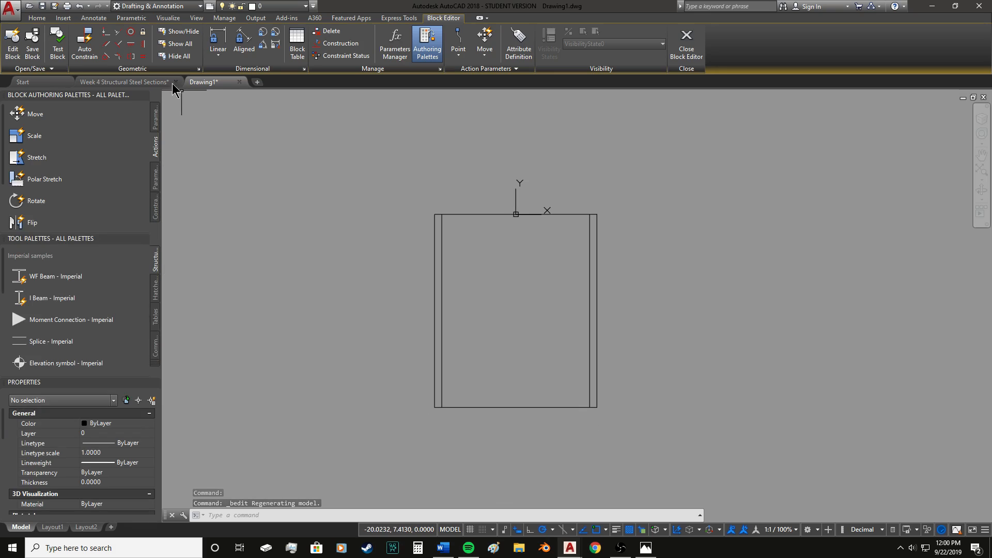
pyautogui.click(153, 120)
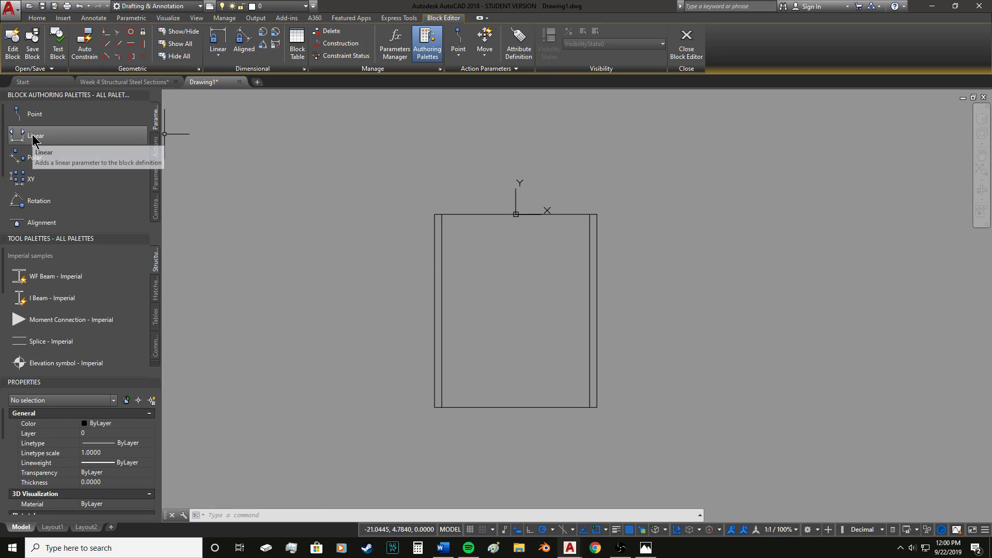
pyautogui.click(34, 136)
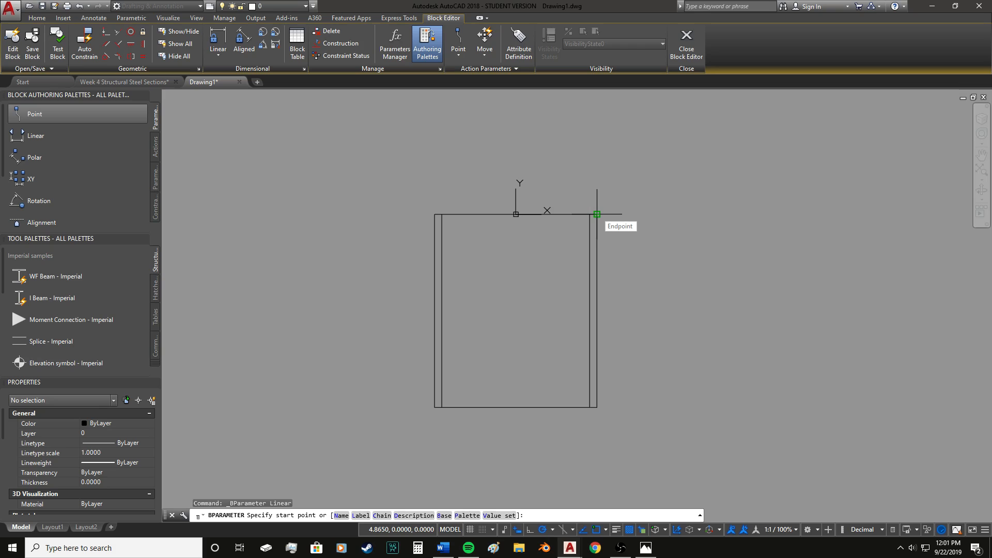
pyautogui.click(623, 549)
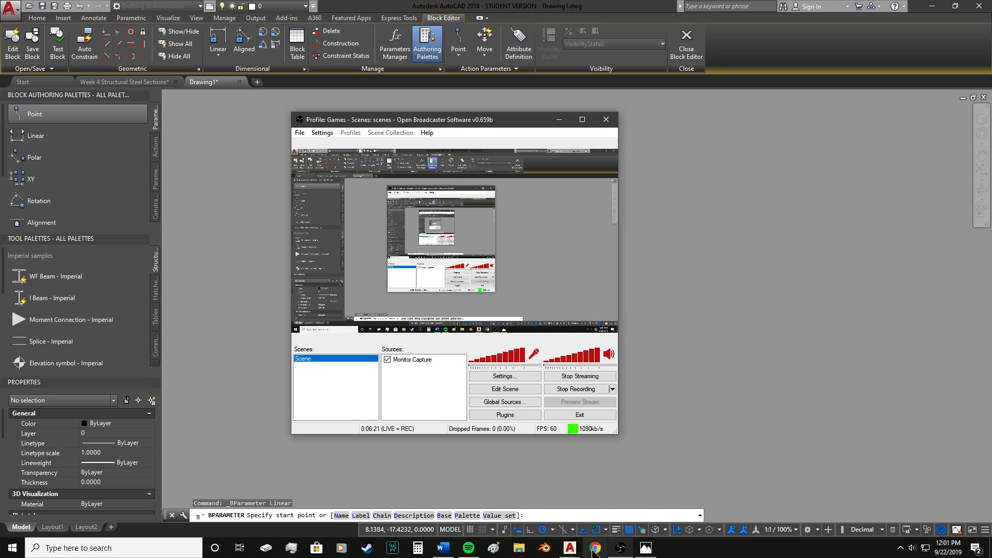
pyautogui.press('XF86AudioLowerVolume')
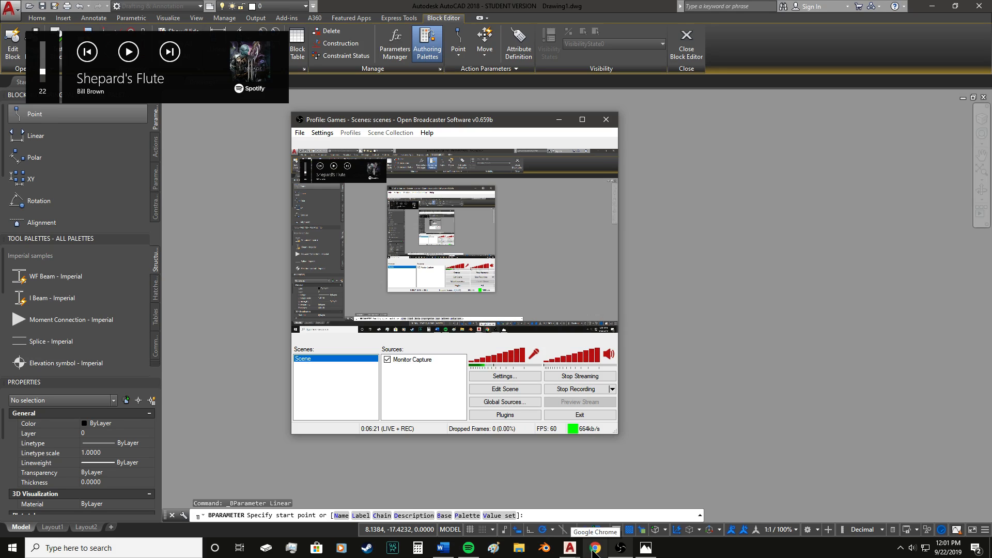
pyautogui.click(620, 553)
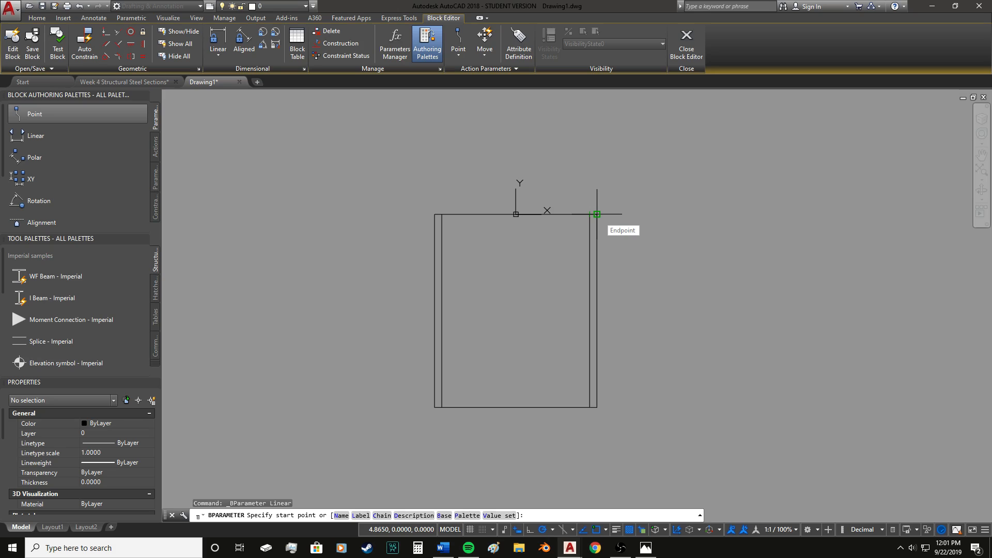
# - Place the linear parameter along the elevation's right outer edge, from top corner to bottom corner, with its label outside the beam
pyautogui.click(597, 213)
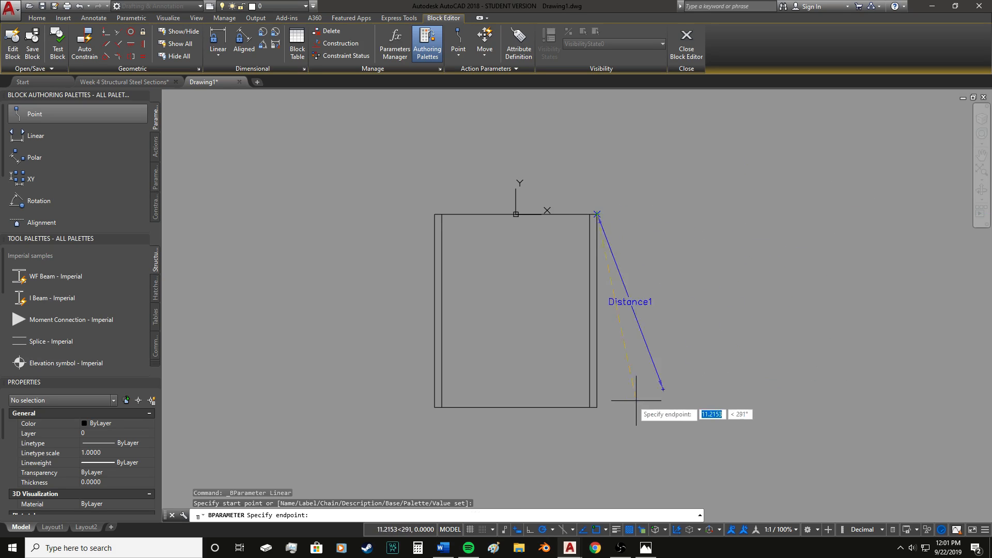
pyautogui.click(597, 408)
pyautogui.click(655, 405)
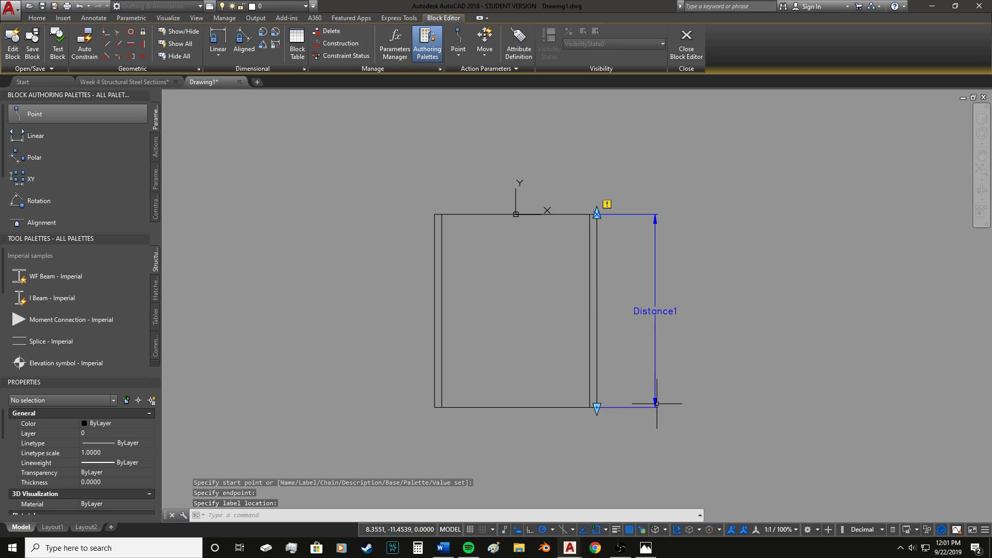
# - Add a second linear parameter along the left outer edge, from top corner to bottom corner, with its label outside the beam
pyautogui.click(77, 137)
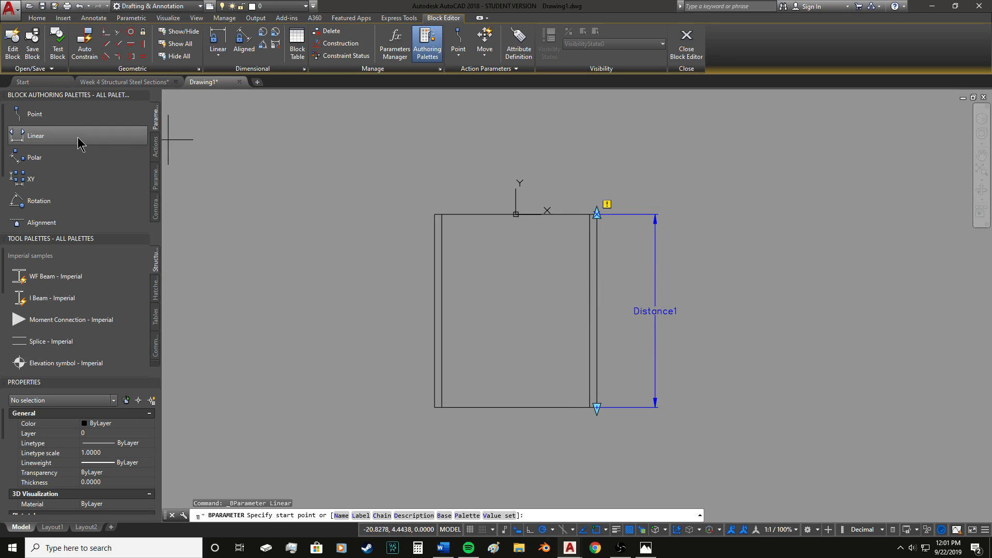
pyautogui.click(435, 214)
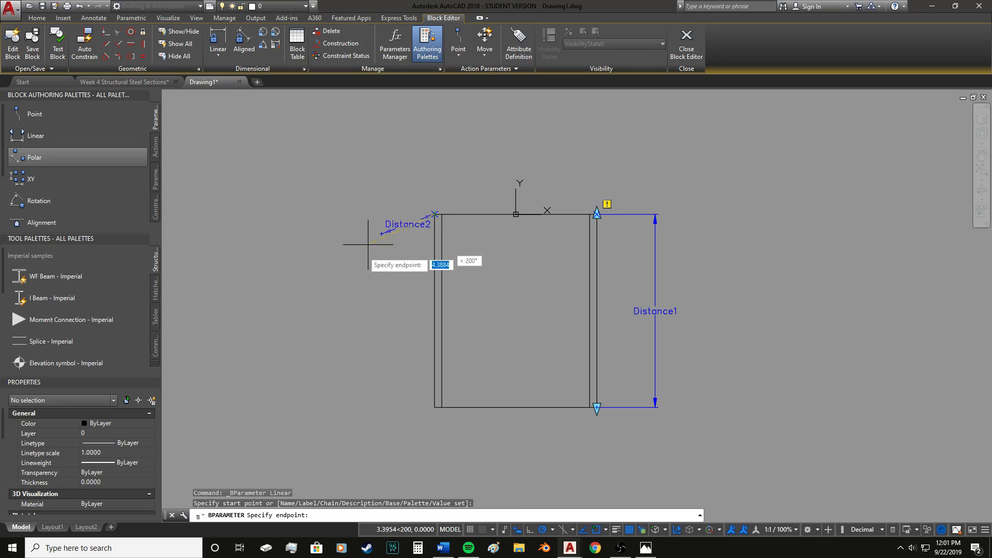
pyautogui.click(434, 407)
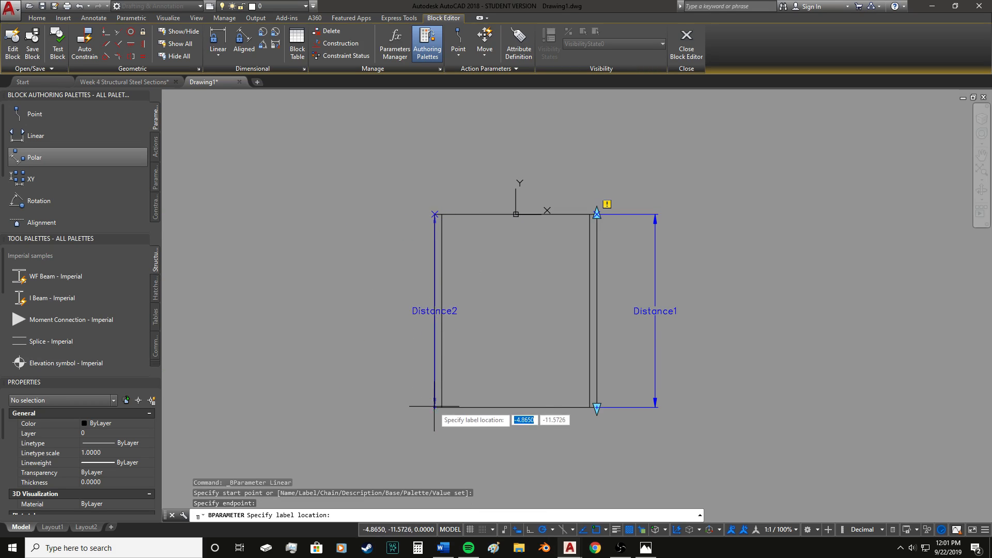
pyautogui.click(369, 370)
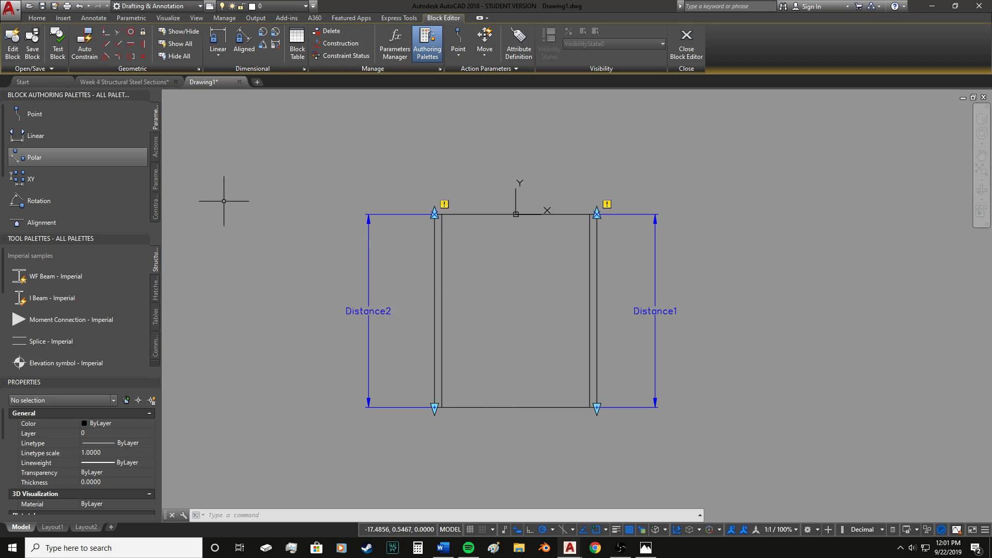
# - Start a Stretch action on the right linear parameter, Distance1, and associate it with the beam's upper right corner
pyautogui.click(155, 147)
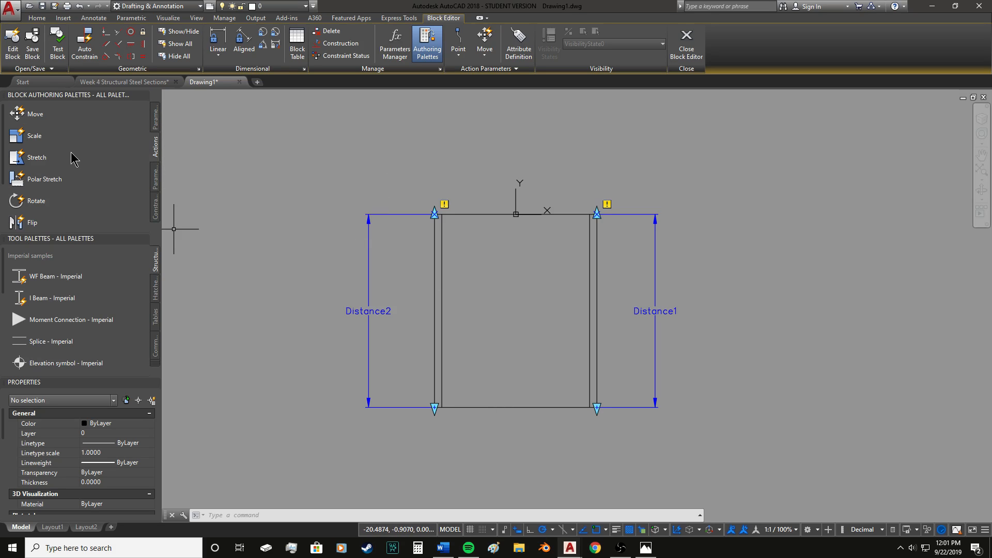
pyautogui.click(41, 159)
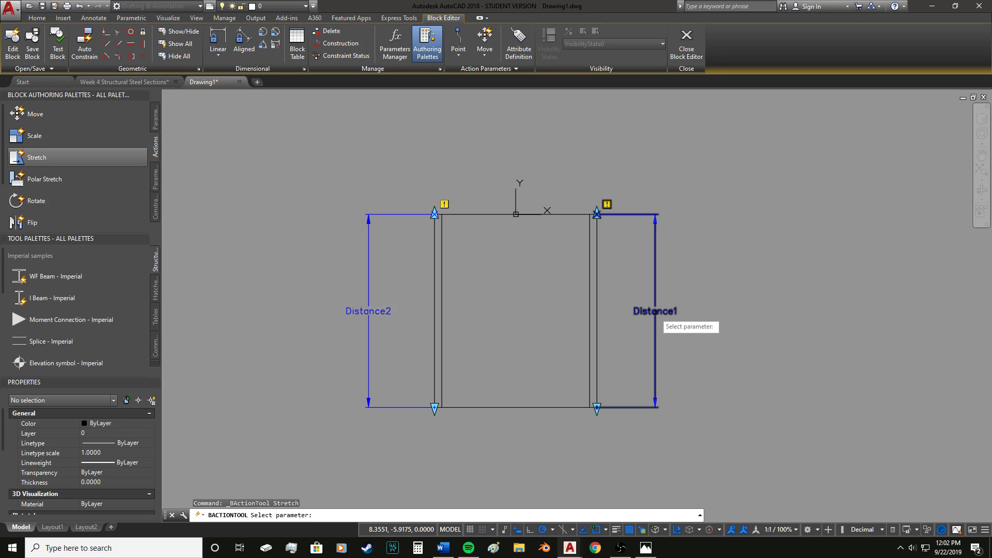
pyautogui.click(655, 313)
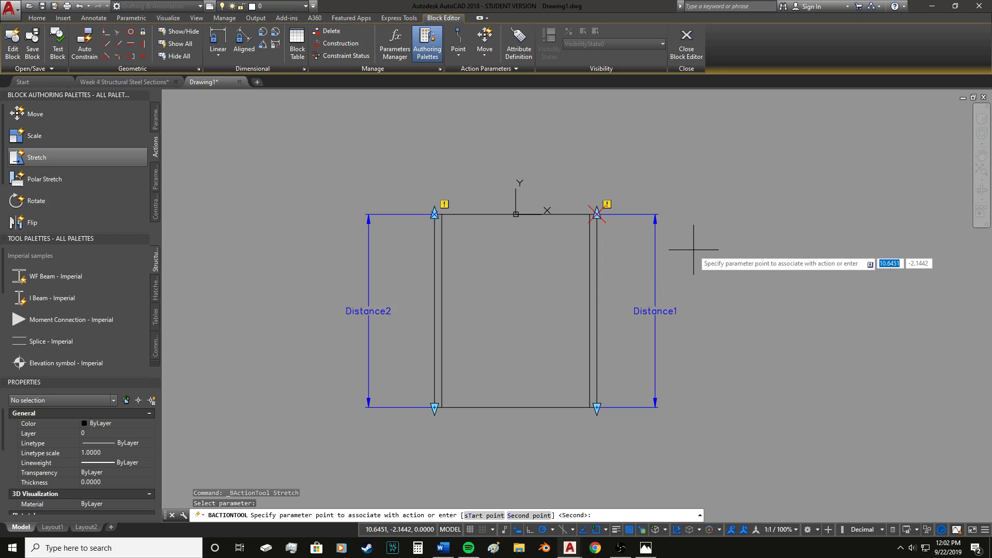
pyautogui.moveTo(693, 250)
pyautogui.mouseDown(button='middle')
pyautogui.moveTo(669, 294)
pyautogui.moveTo(644, 312)
pyautogui.mouseUp(button='middle')
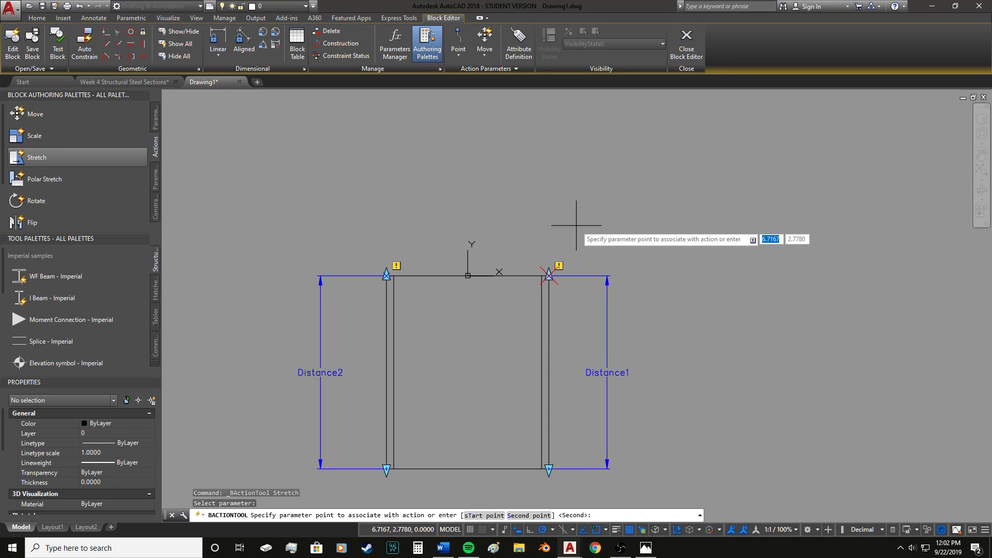
pyautogui.scroll(-2, 583, 253)
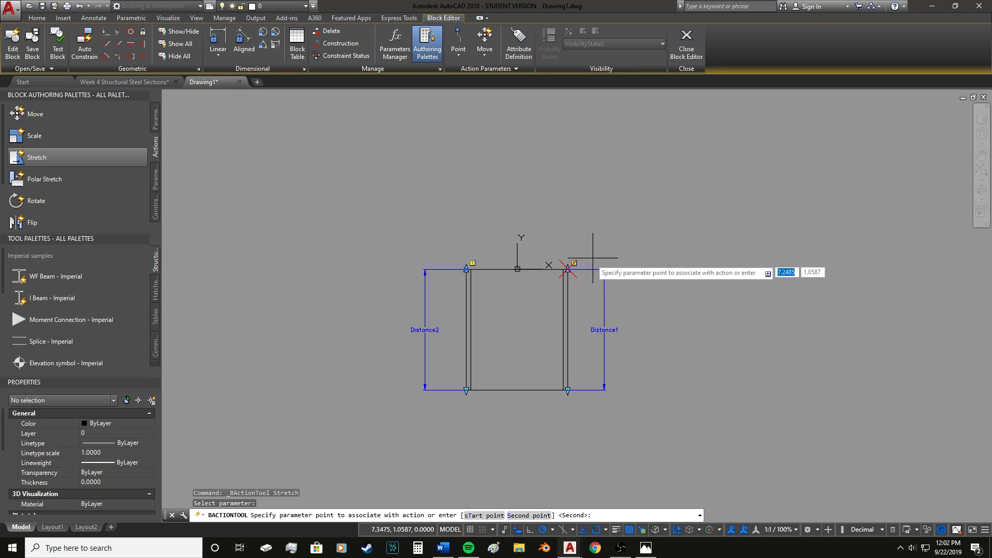
pyautogui.scroll(2, 573, 269)
pyautogui.scroll(2, 573, 270)
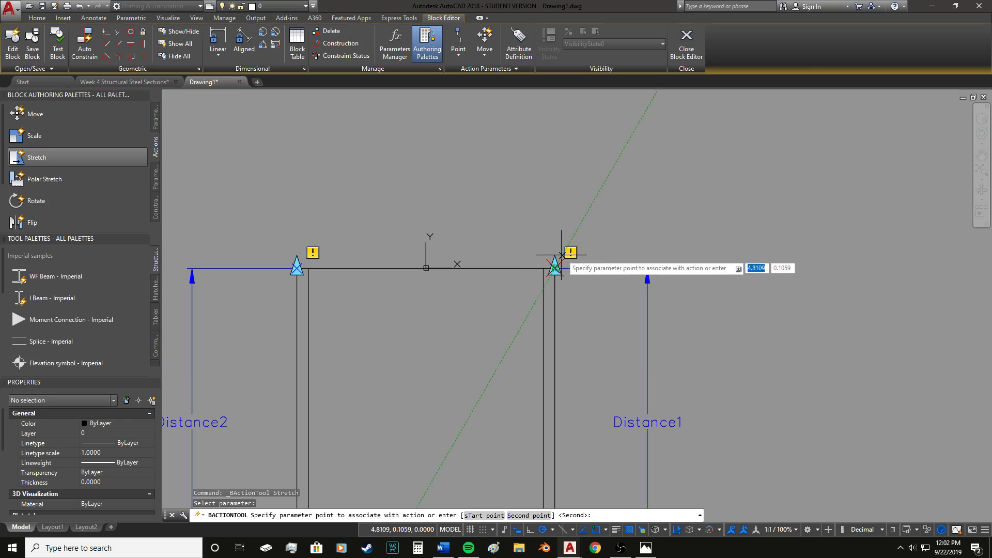
pyautogui.scroll(-2, 694, 161)
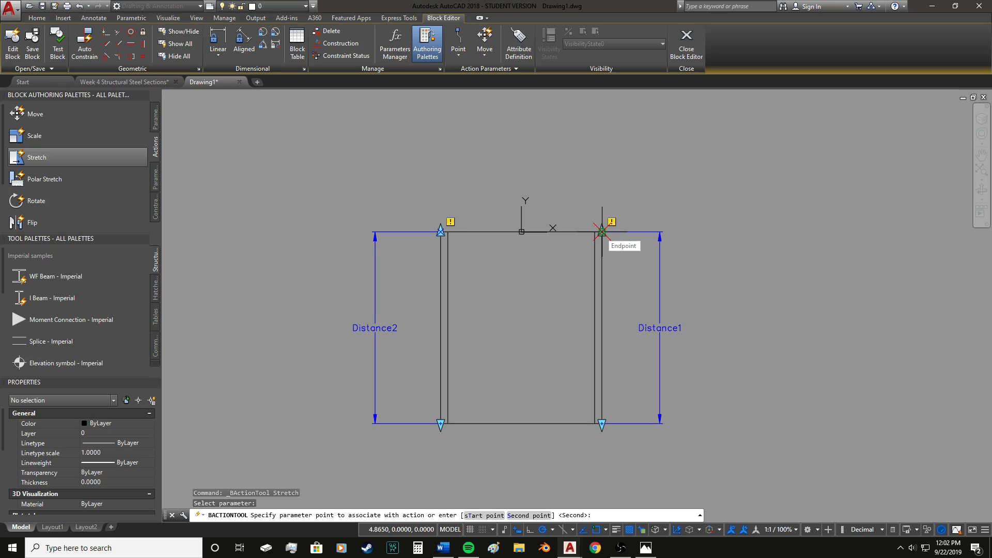
pyautogui.click(602, 232)
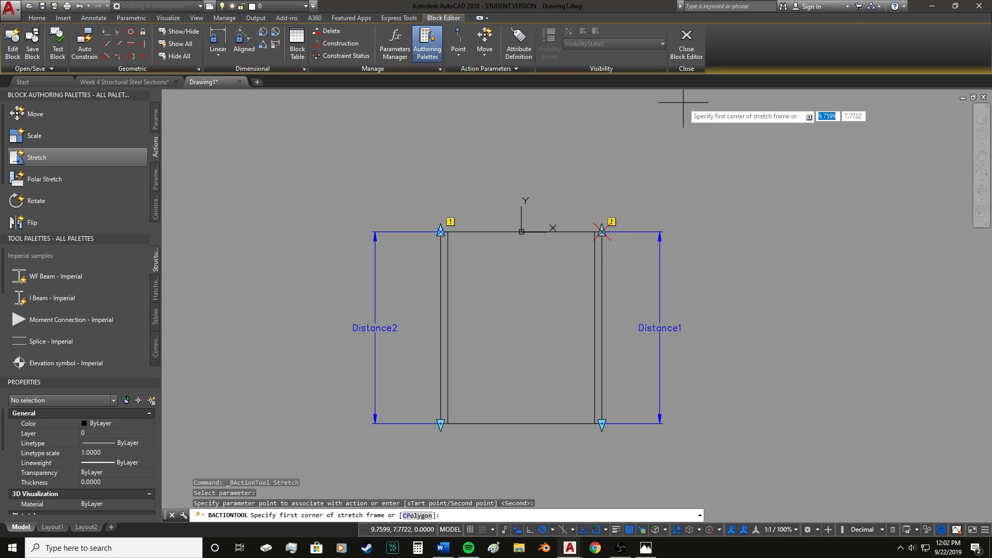
# - Frame the upper part of the beam across its full width and assign all objects crossing that area to the Stretch action
pyautogui.click(671, 174)
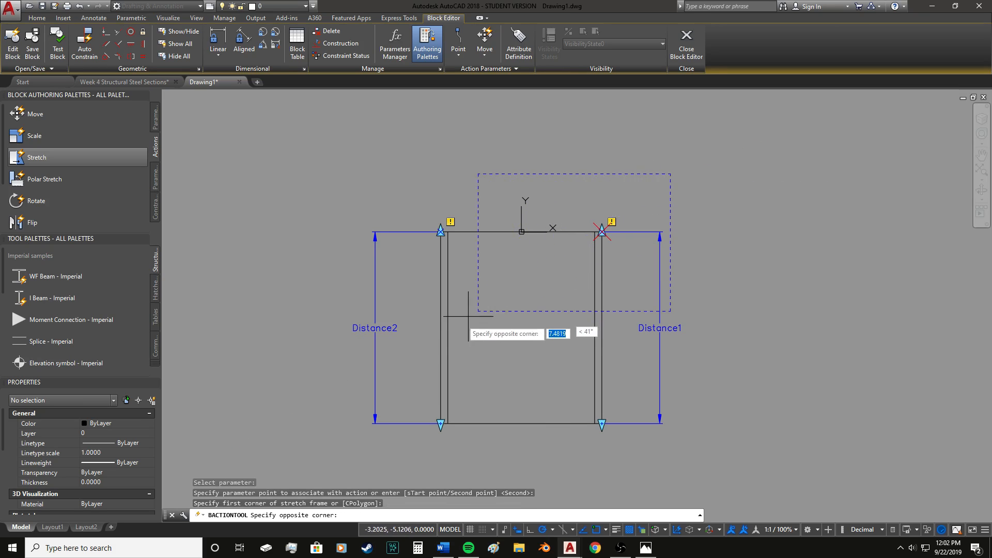
pyautogui.click(405, 369)
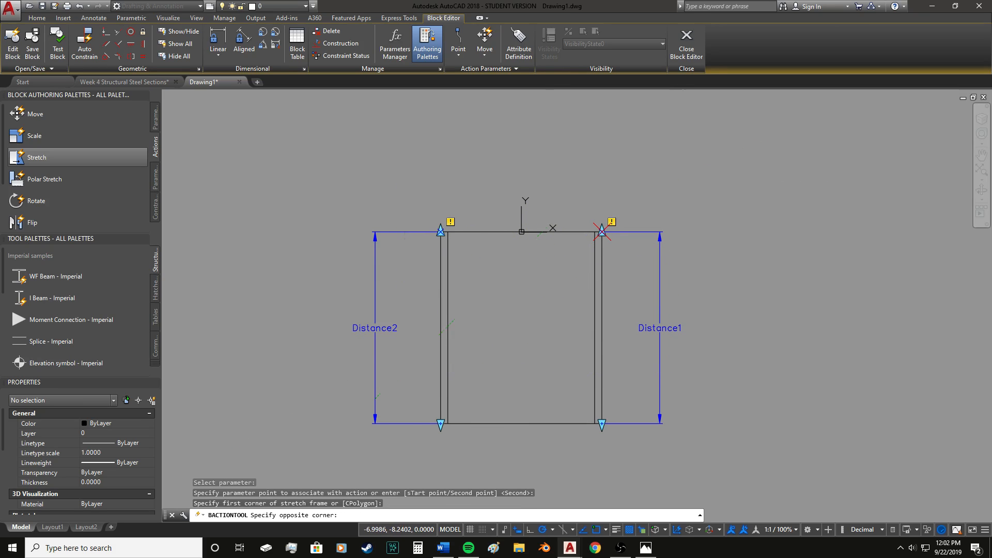
pyautogui.click(665, 183)
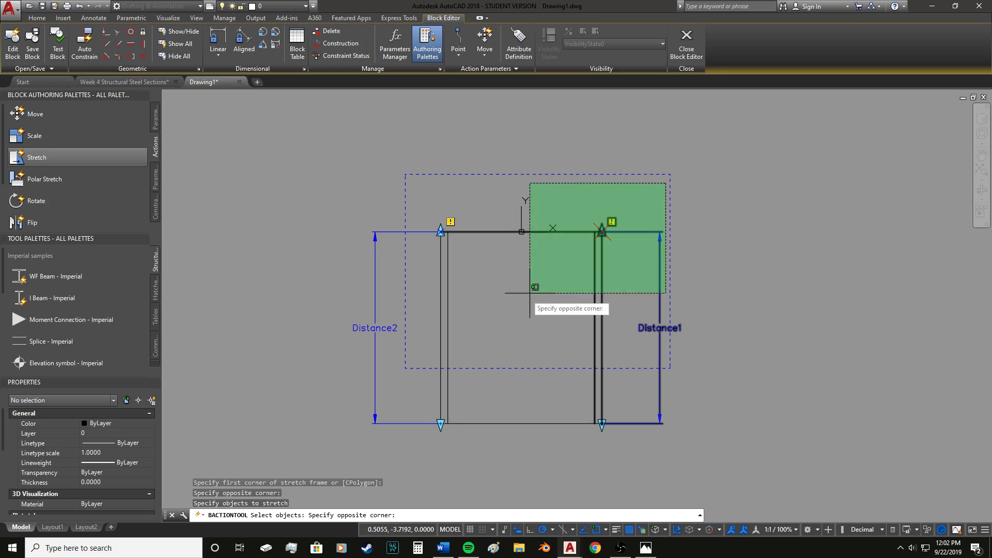
pyautogui.click(414, 357)
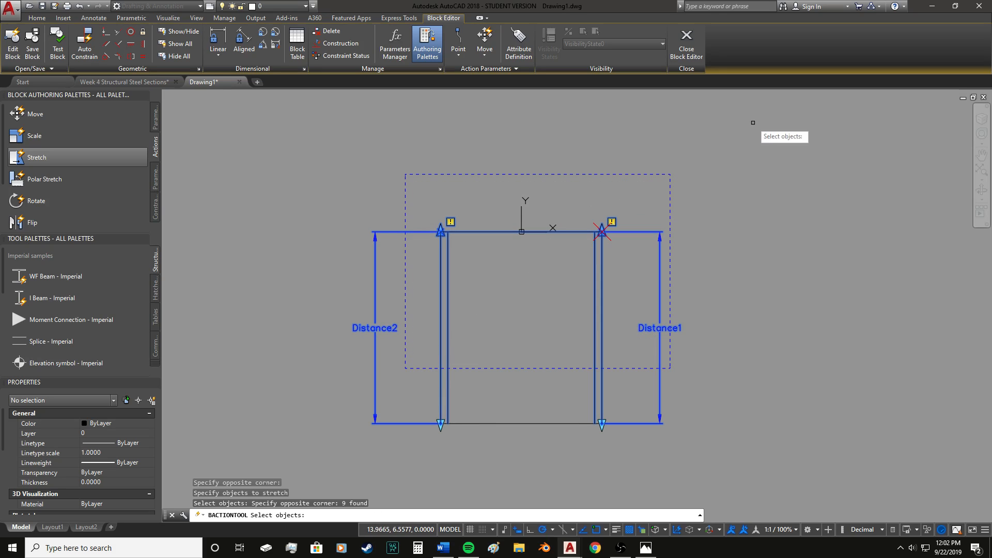
pyautogui.press('Return')
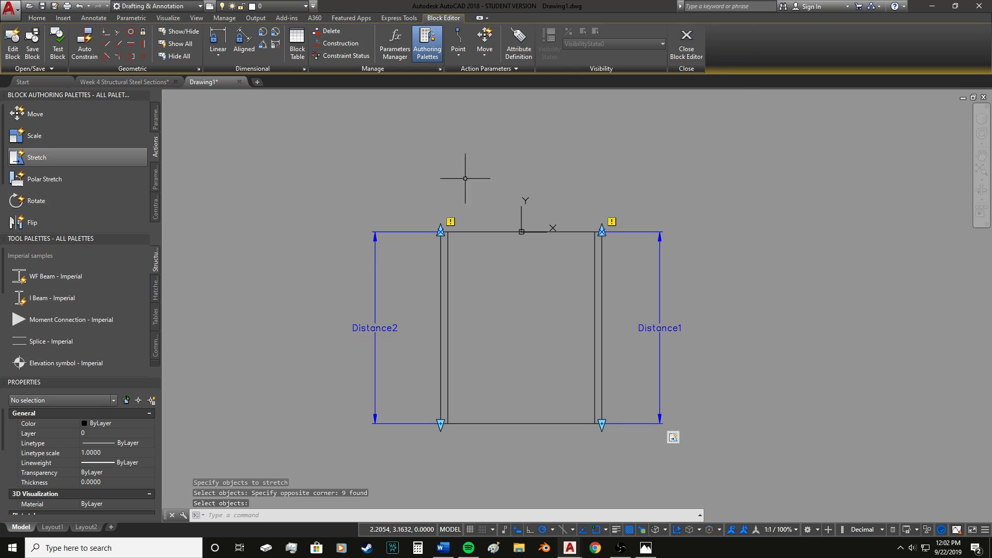
# - Add a Stretch action to Distance2 at the lower left corner, framing the beam's lower part and including all objects crossing it
pyautogui.click(52, 159)
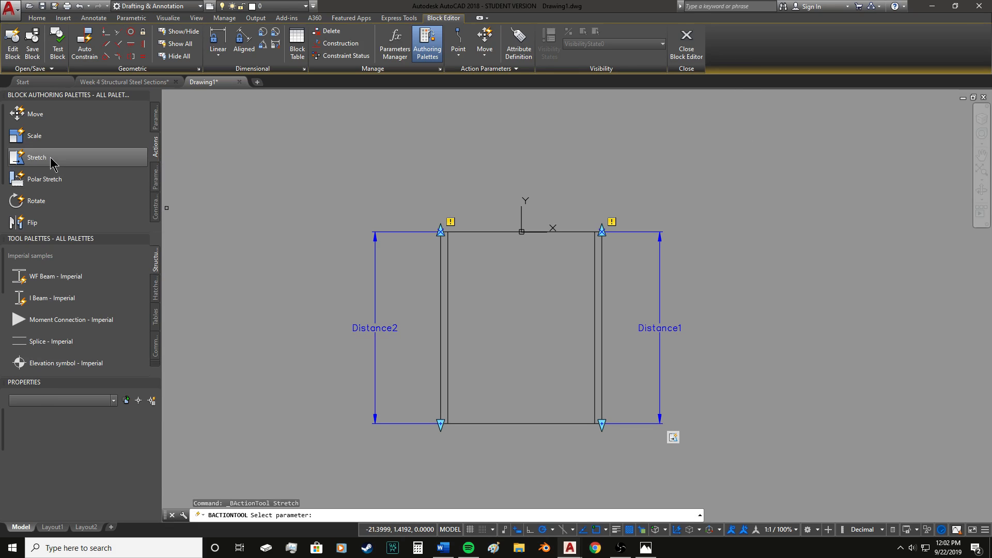
pyautogui.click(374, 326)
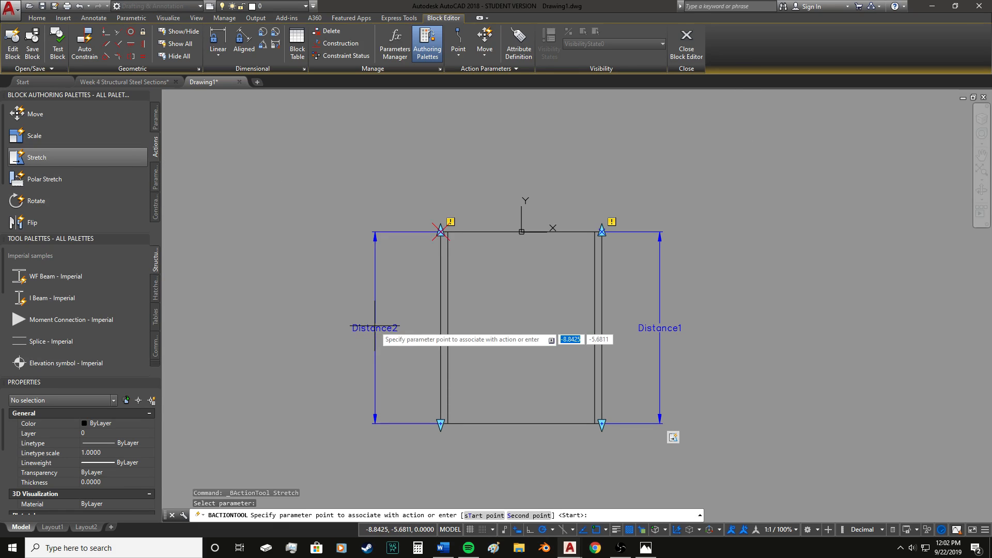
pyautogui.click(440, 423)
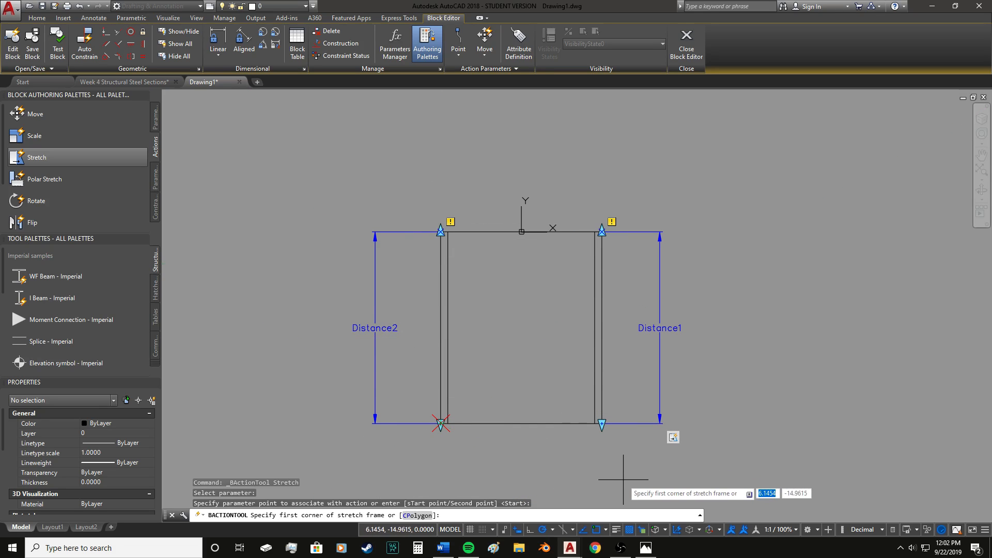
pyautogui.click(640, 477)
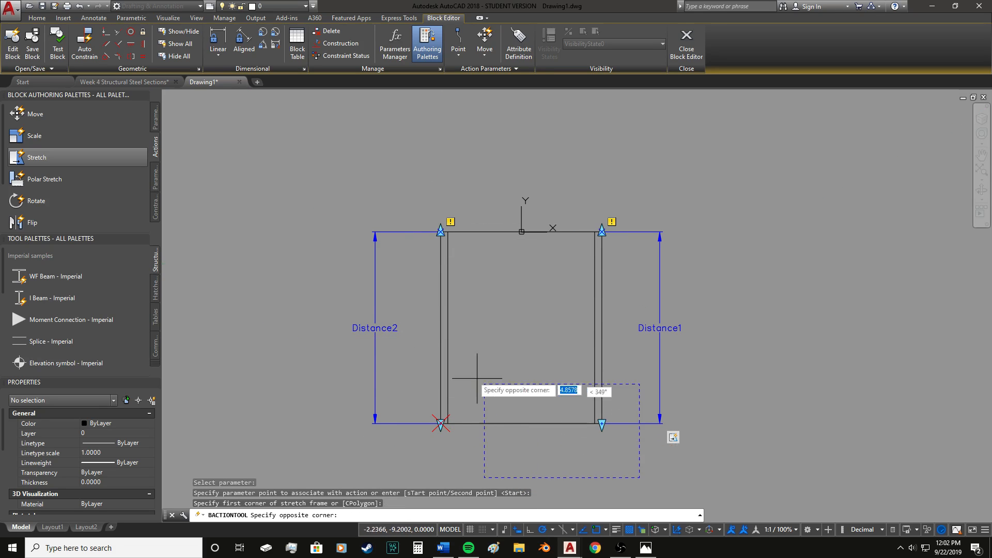
pyautogui.click(388, 338)
pyautogui.click(632, 471)
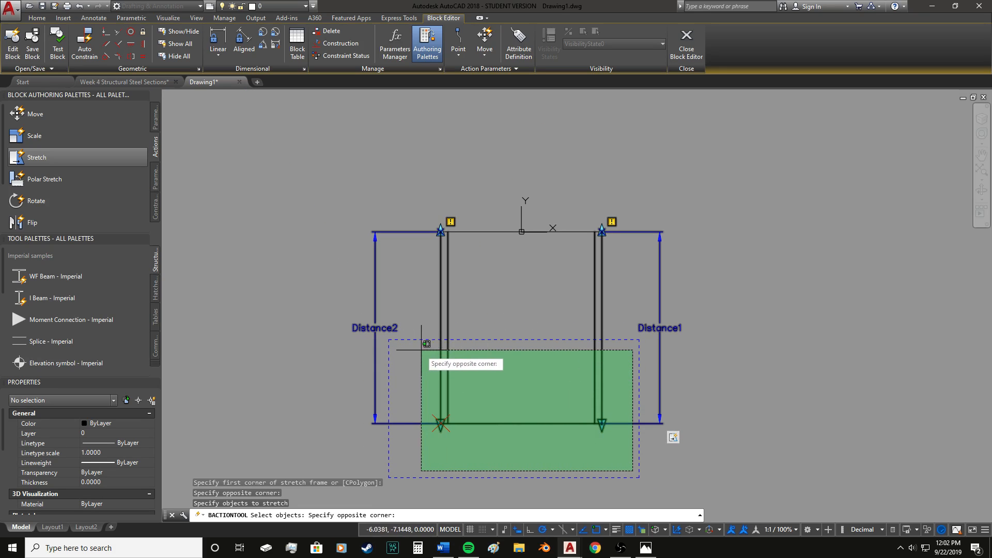
pyautogui.click(393, 341)
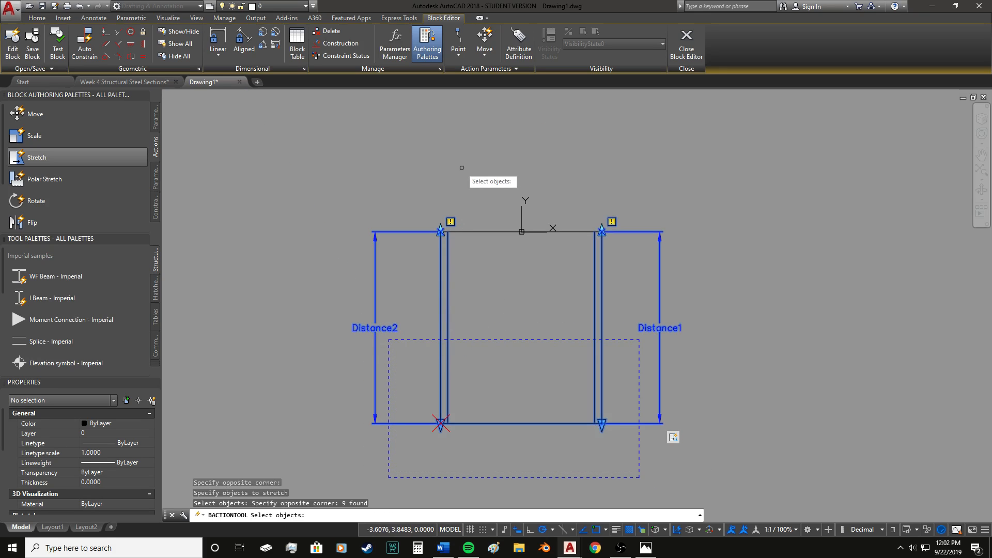
pyautogui.press('Return')
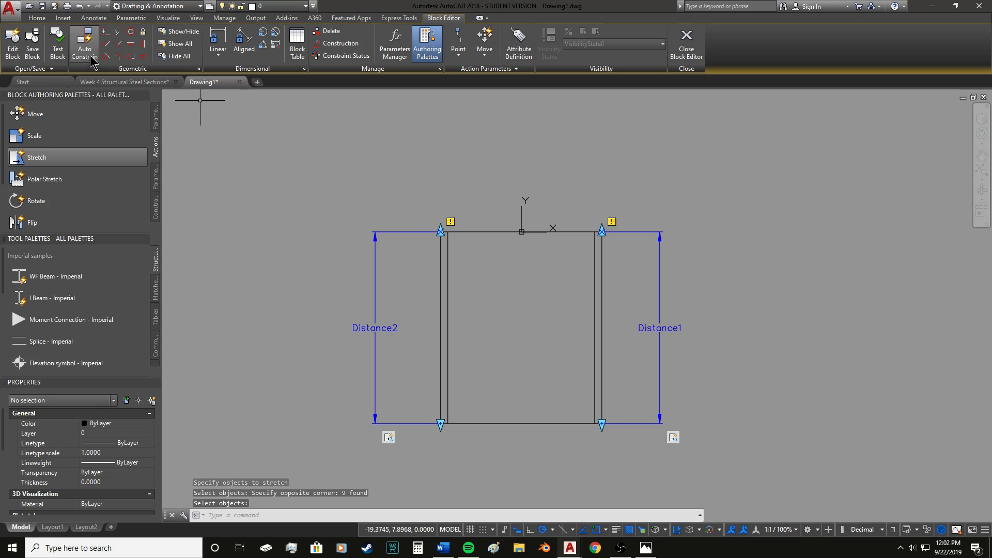
# - Open the W10X33 SIDE VIEW block in a test window and select the beam to display its grips
pyautogui.click(57, 44)
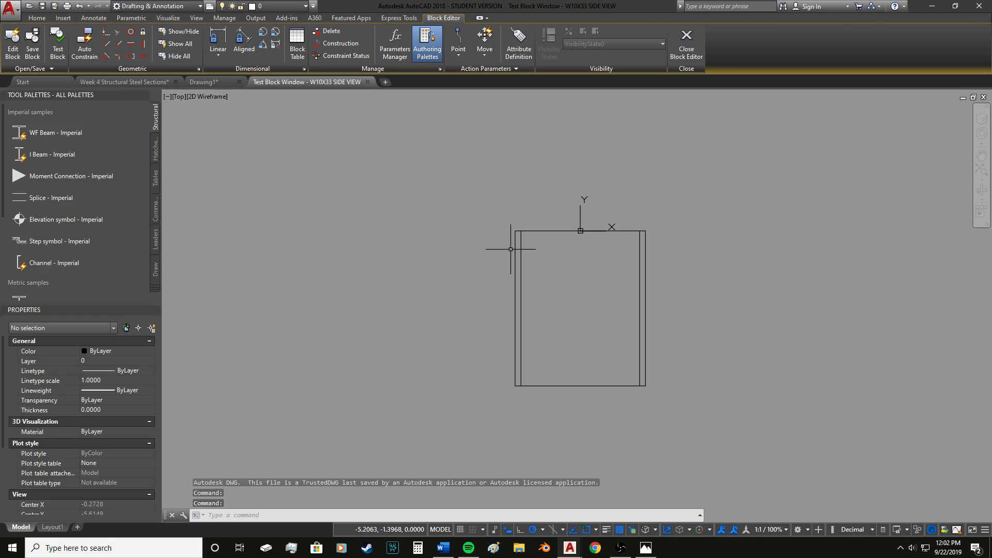
pyautogui.click(641, 256)
pyautogui.click(641, 246)
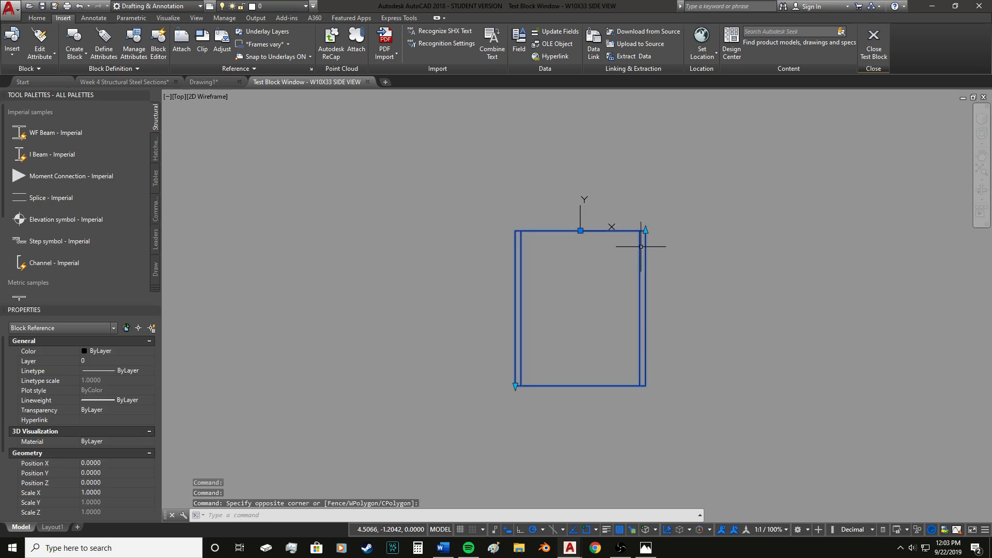
pyautogui.press('Escape')
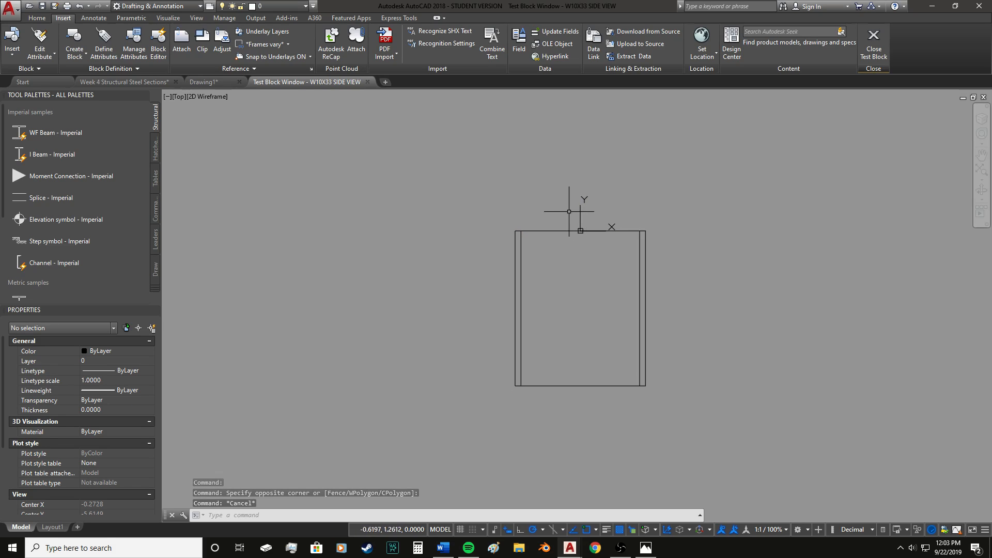
pyautogui.click(641, 246)
pyautogui.click(632, 233)
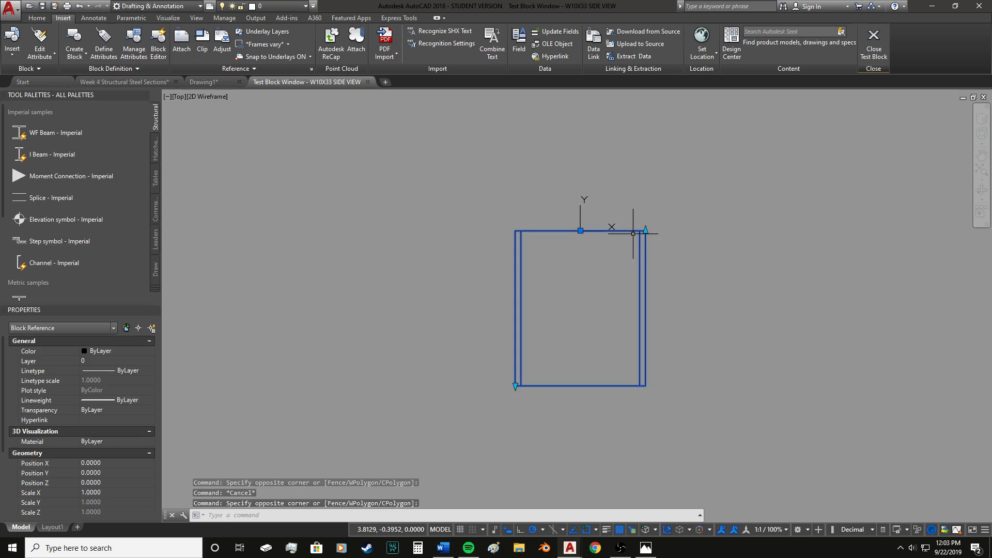
# - Stretch the beam's upper end up to a height of about 20, pull it down below the origin, and extend the lower end downward
pyautogui.click(646, 230)
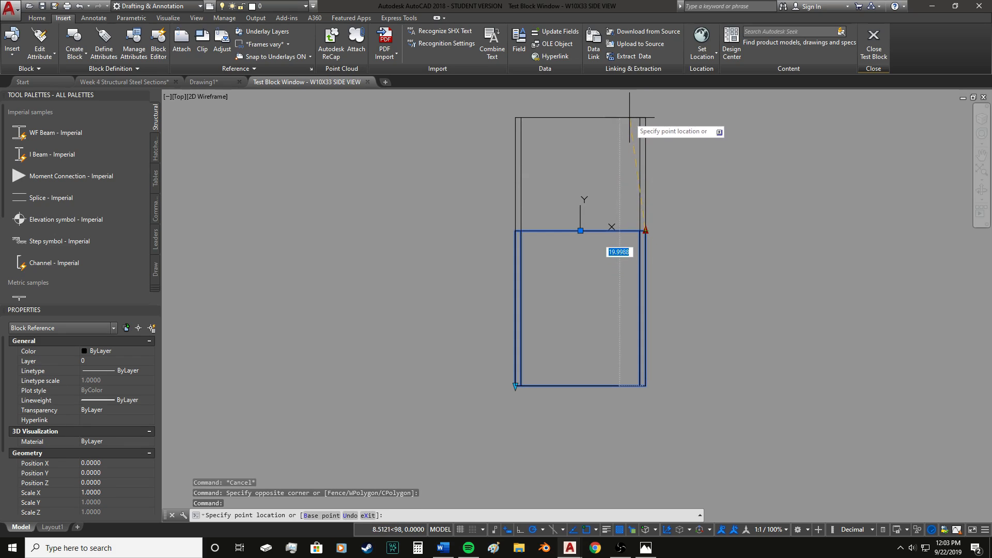
pyautogui.click(637, 117)
pyautogui.click(645, 118)
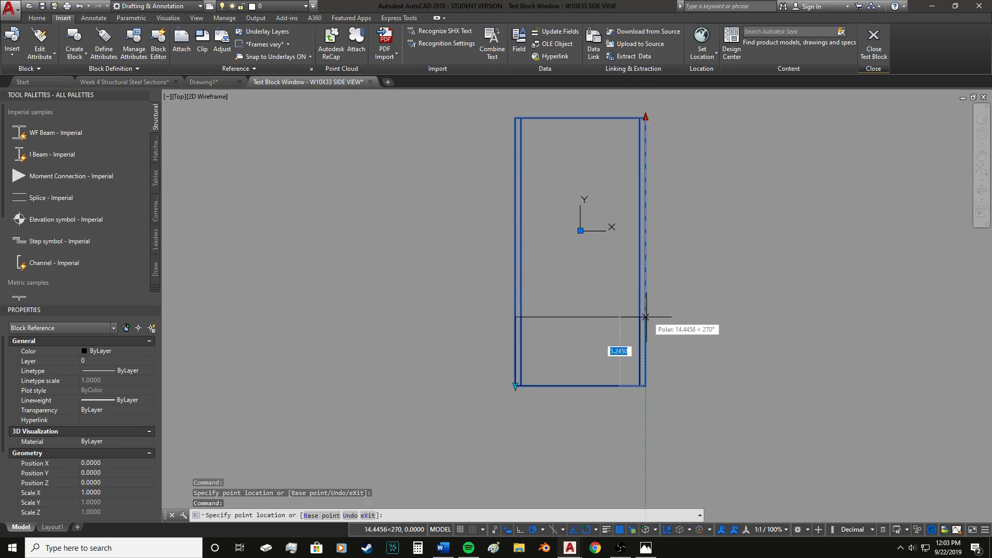
pyautogui.click(642, 327)
pyautogui.click(515, 386)
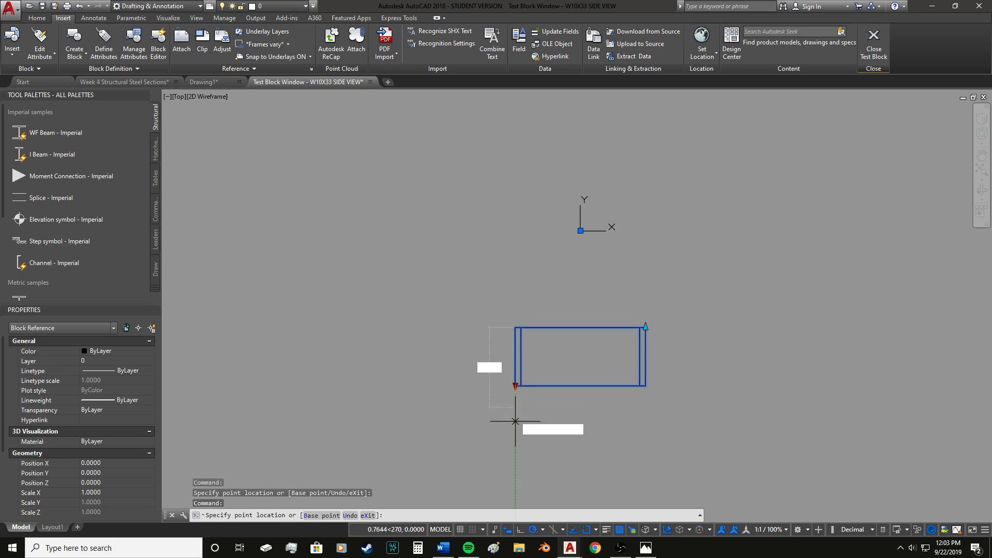
pyautogui.click(514, 476)
# - Shorten the beam to a low strip by moving its lower end upward, and deselect the block
pyautogui.scroll(-2, 515, 206)
pyautogui.scroll(2, 573, 419)
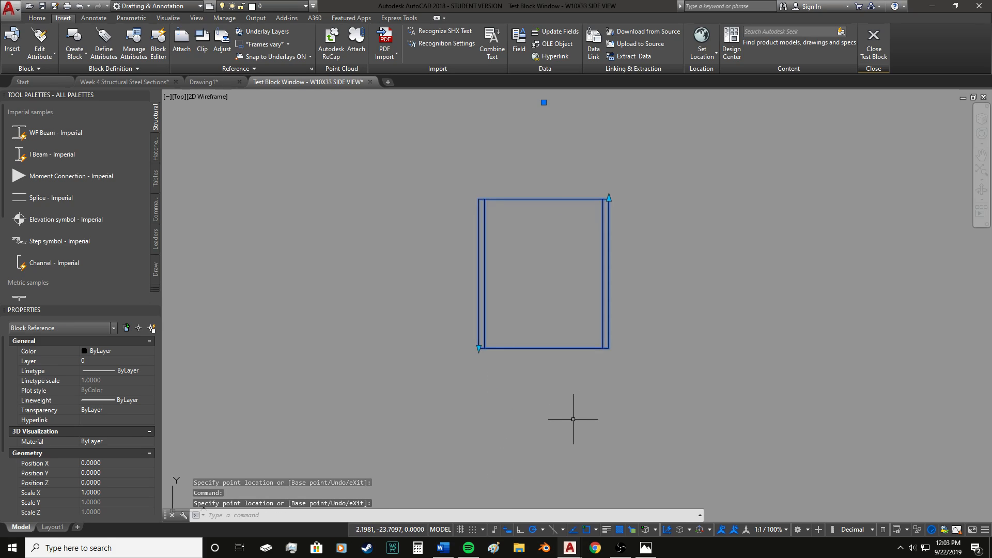
pyautogui.click(478, 348)
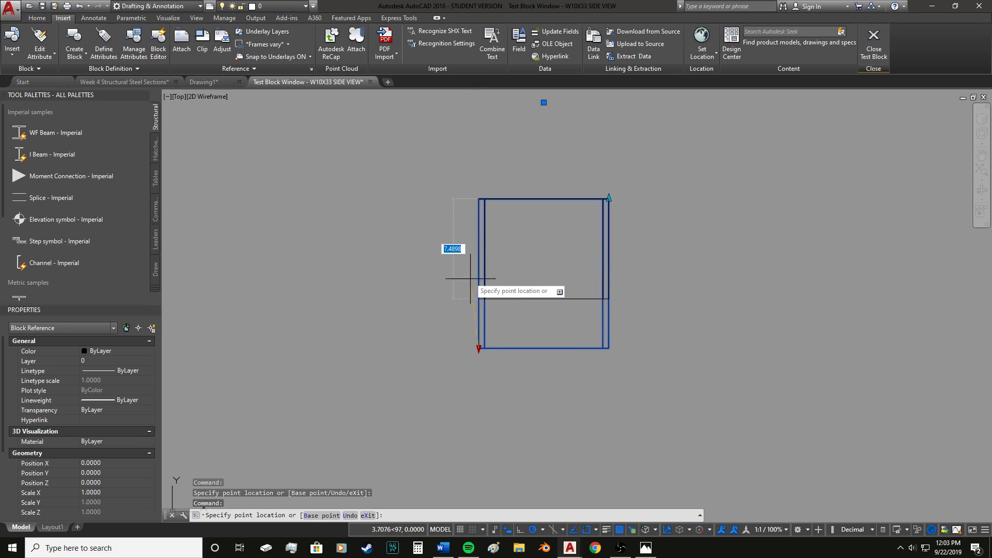
pyautogui.click(469, 225)
pyautogui.scroll(4, 568, 170)
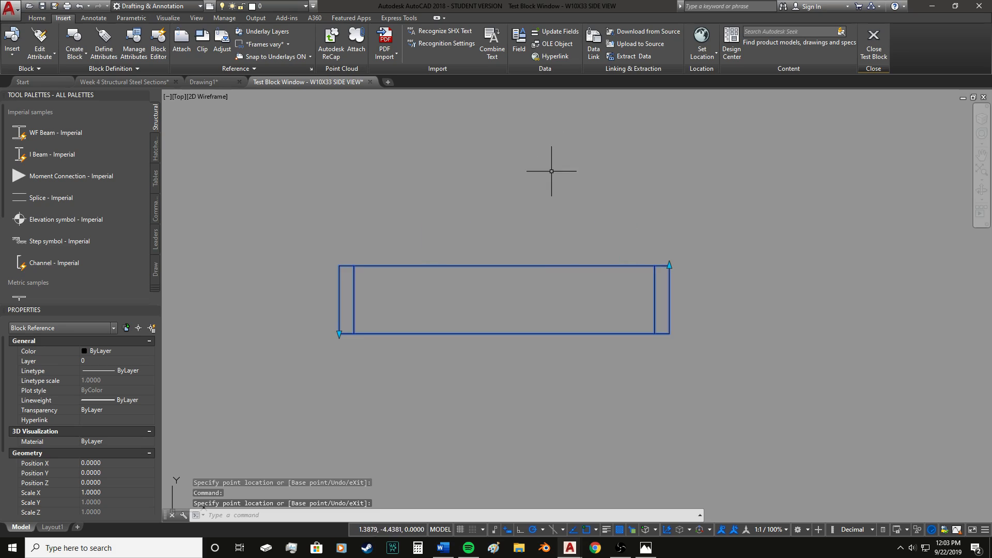
pyautogui.press('Escape')
pyautogui.scroll(-2, 545, 381)
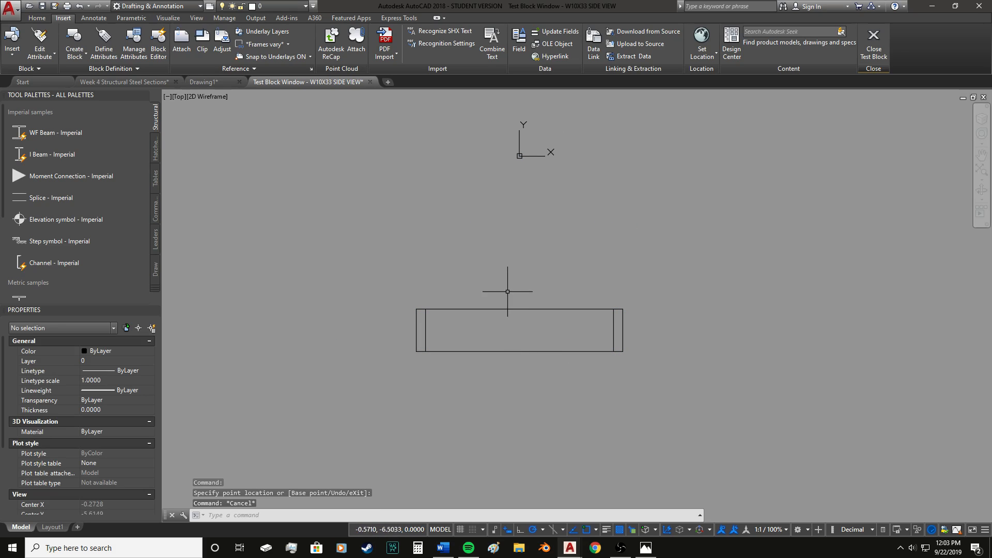
# - Reselect the beam, stretch its upper end to a height of about 10.8, extend its lower end downward, and deselect it
pyautogui.click(481, 310)
pyautogui.click(420, 309)
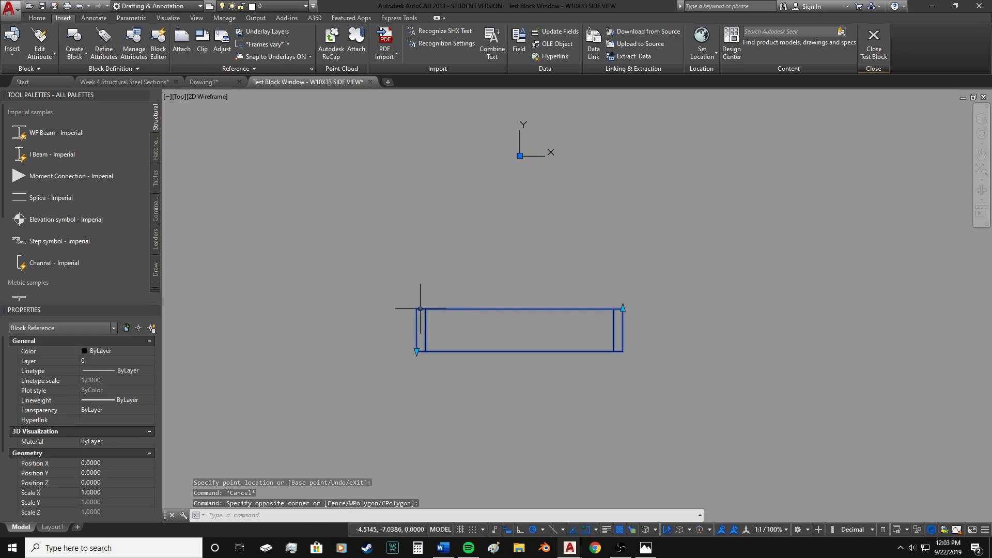
pyautogui.click(623, 309)
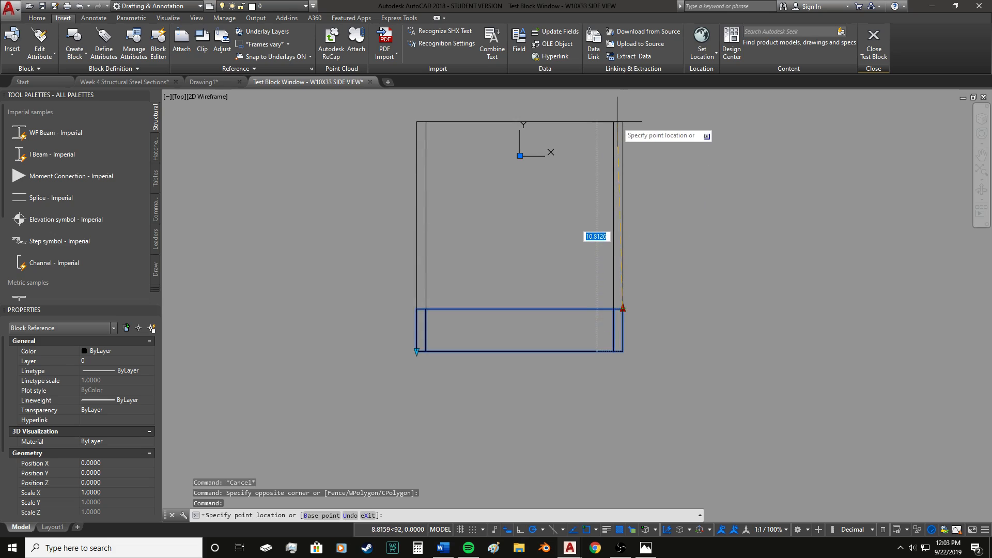
pyautogui.click(623, 122)
pyautogui.click(418, 351)
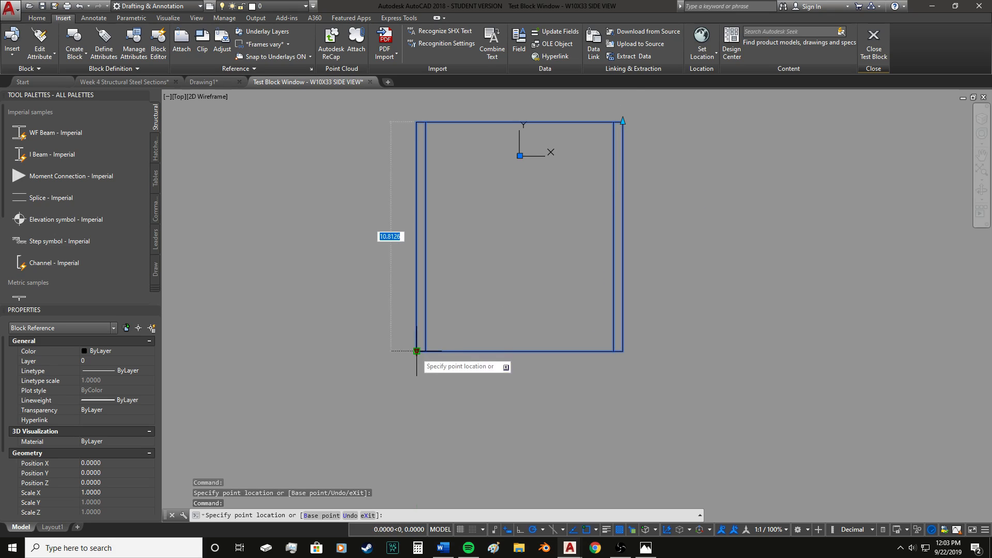
pyautogui.click(417, 463)
pyautogui.press('Escape')
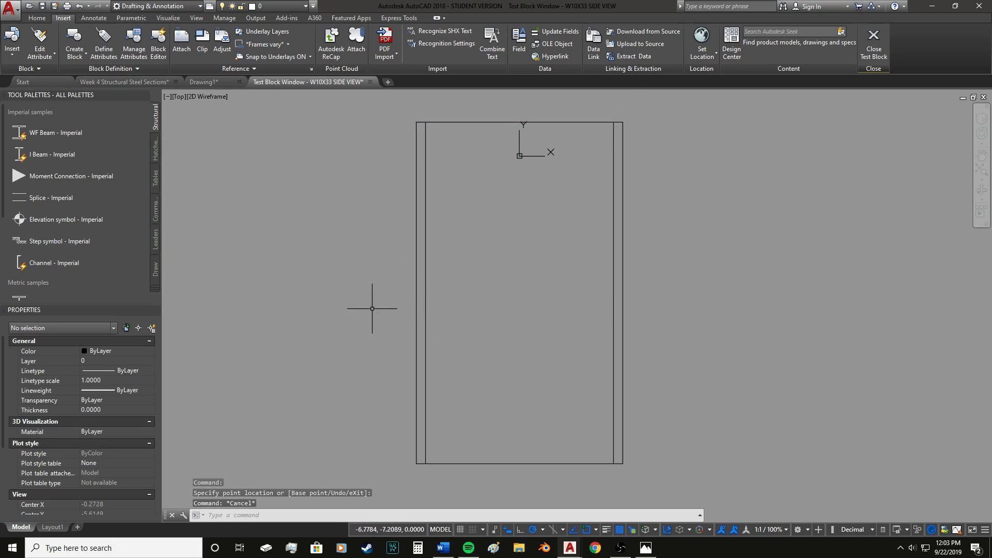